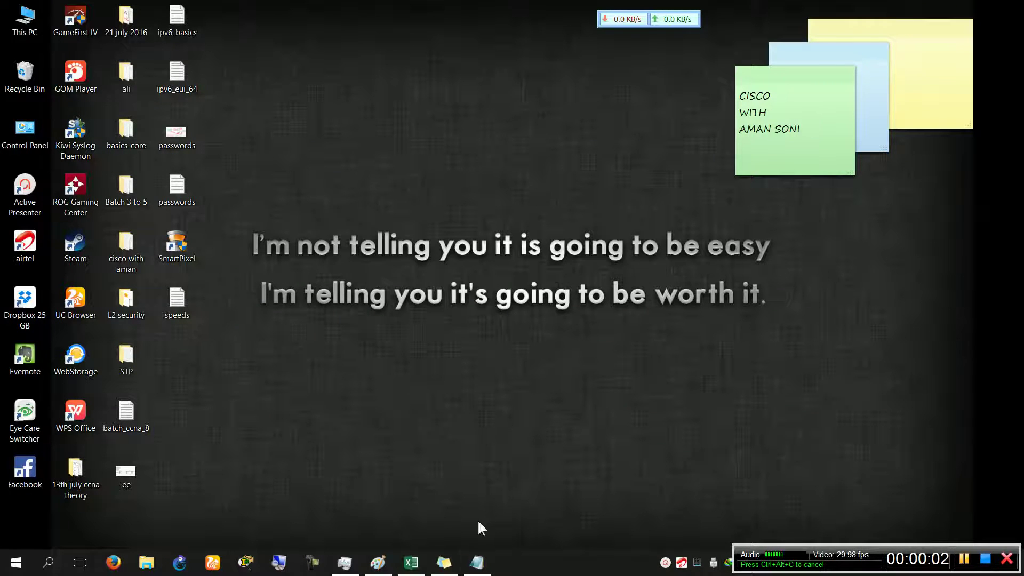
# Step: Insert 'interface' into the line-1 heading, highlight CISCO PACKET TRACER, and launch Packet Tracer
pyautogui.click(476, 562)
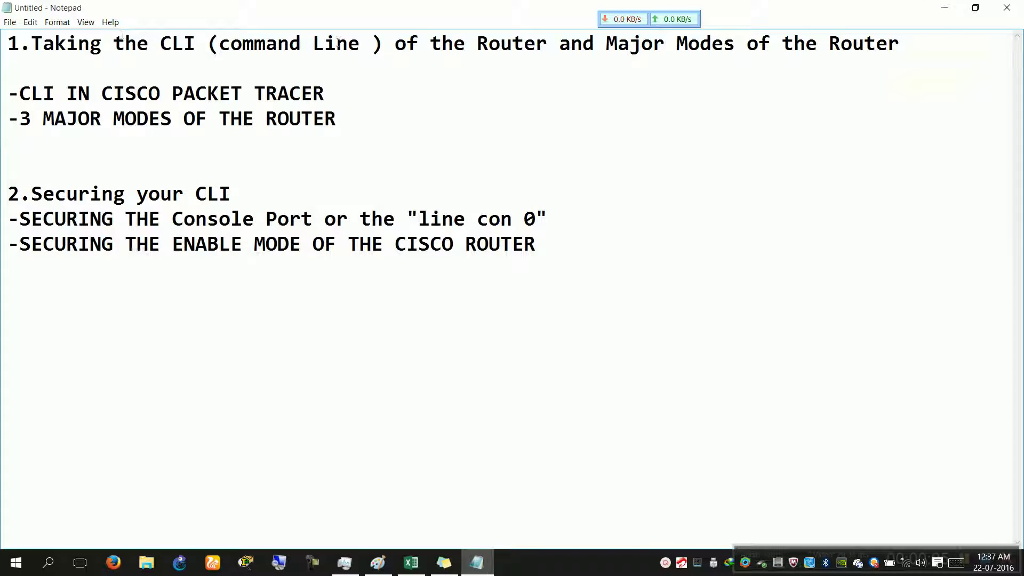
pyautogui.click(374, 46)
pyautogui.write('i')
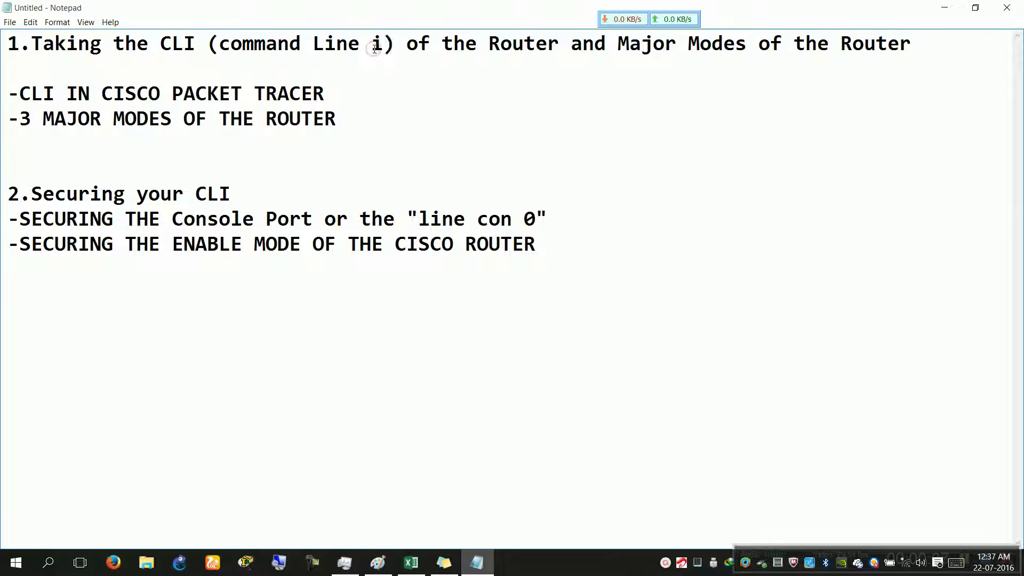
pyautogui.write('nterface')
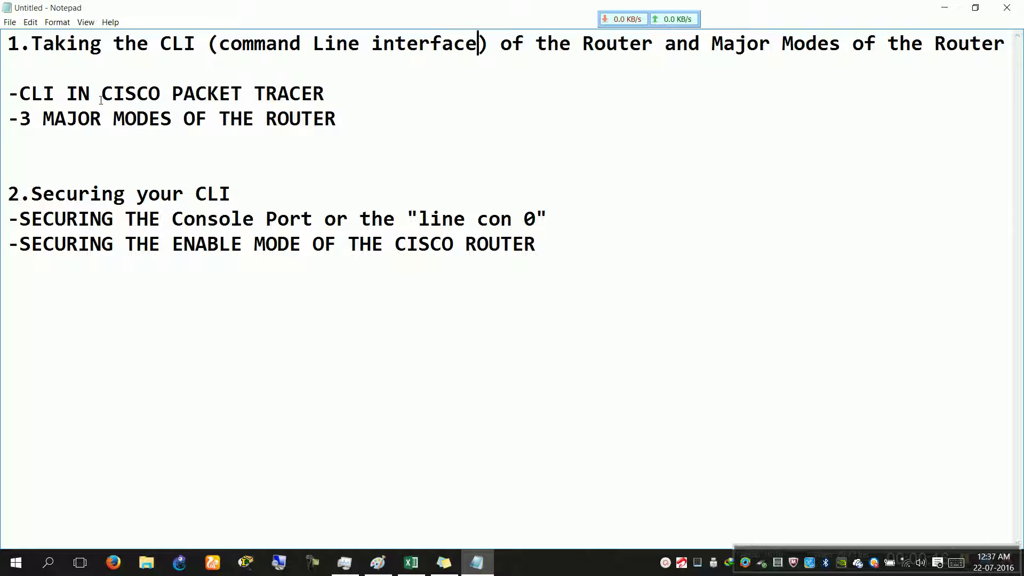
pyautogui.moveTo(102, 94); pyautogui.dragTo(325, 93)
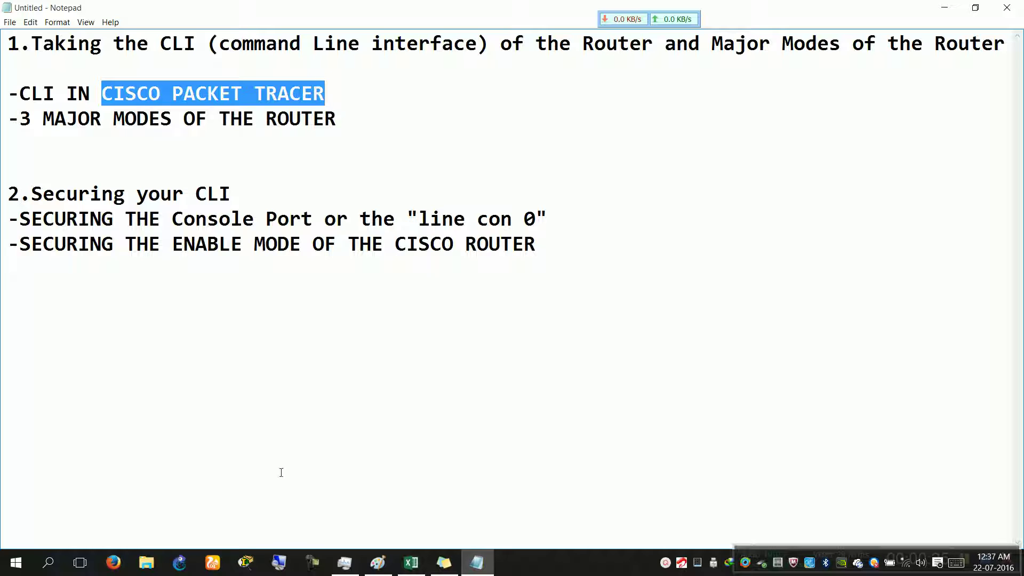
pyautogui.click(246, 563)
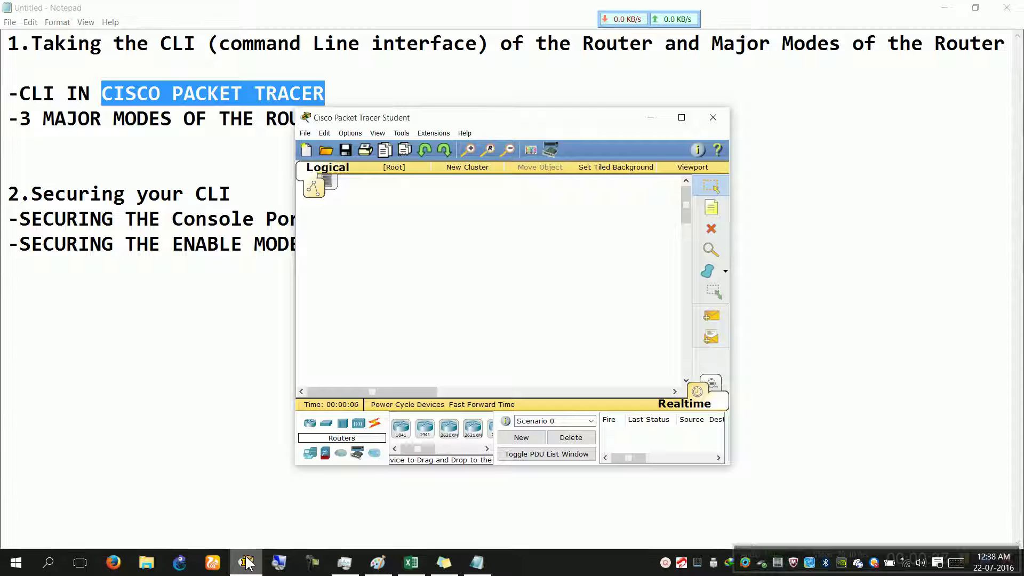
# Step: Maximize Packet Tracer, drop a Generic router on the workspace, zoom in, and open Router0
pyautogui.doubleClick(574, 119)
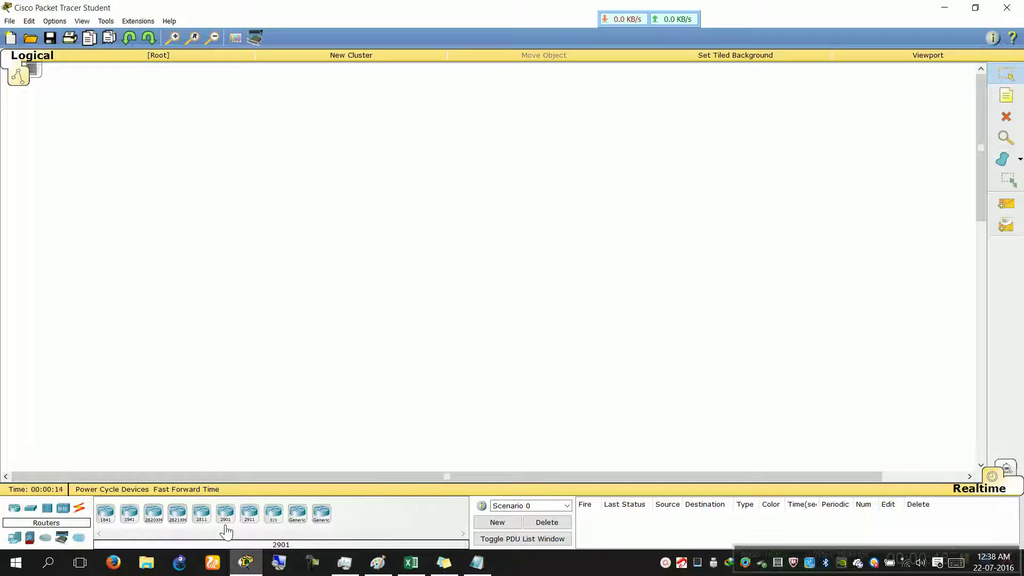
pyautogui.click(302, 522)
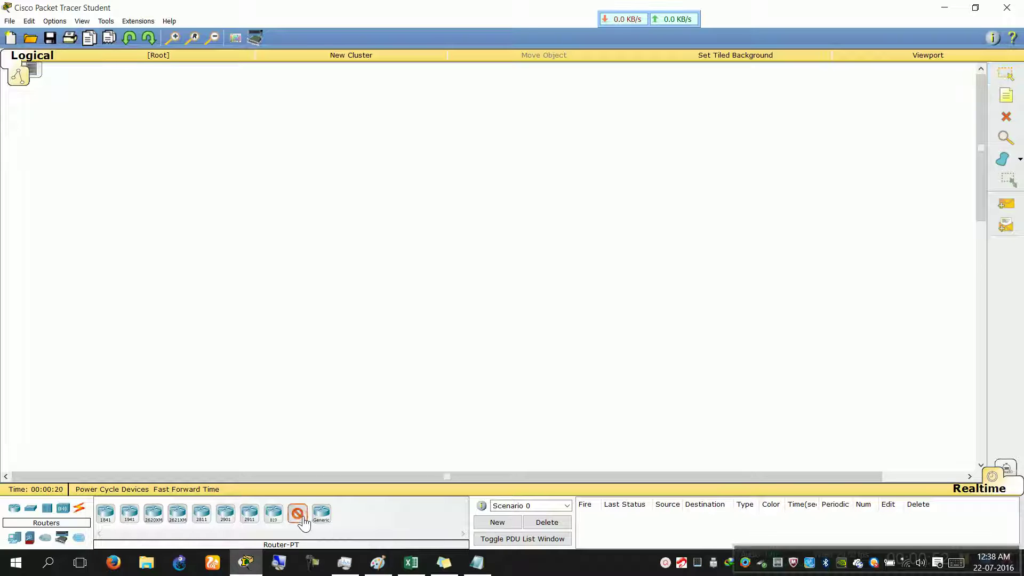
pyautogui.click(274, 246)
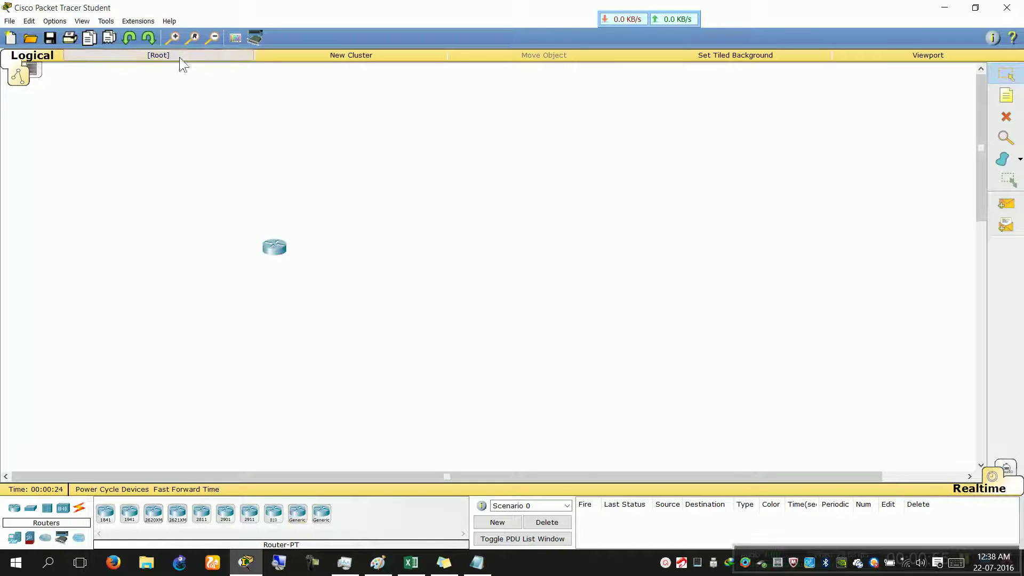
pyautogui.click(174, 38)
pyautogui.click(174, 38)
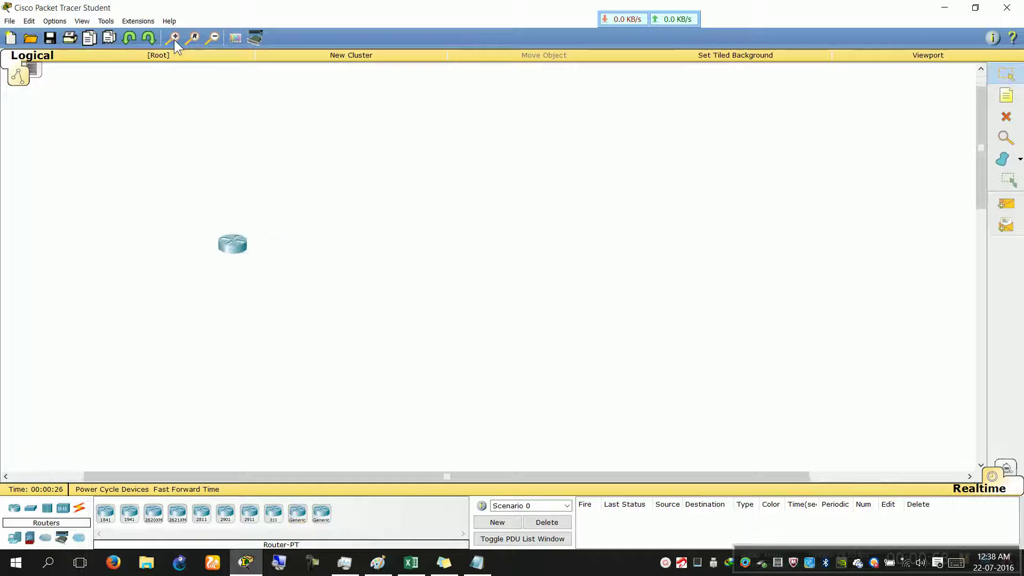
pyautogui.click(173, 40)
pyautogui.click(174, 39)
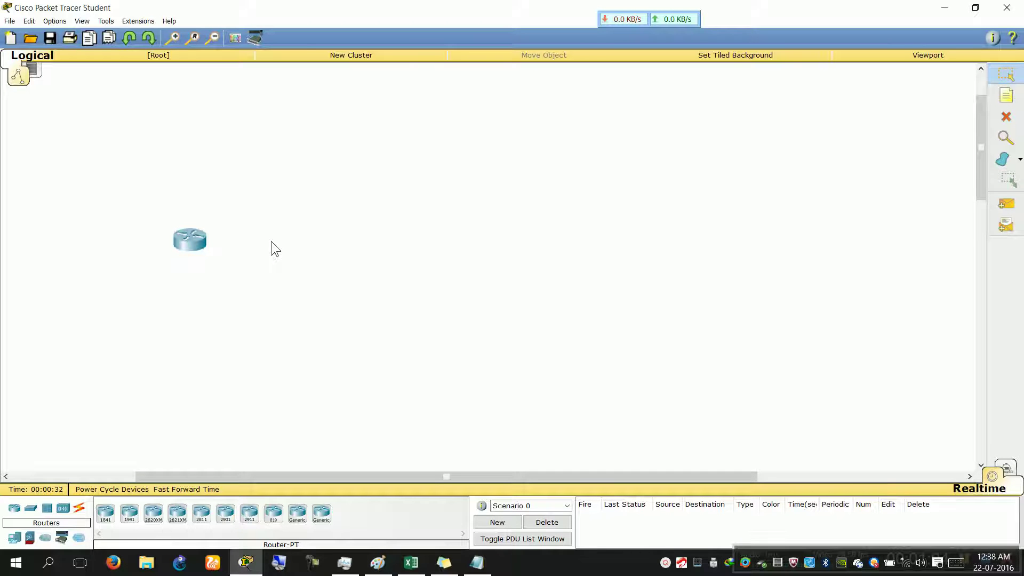
pyautogui.click(194, 246)
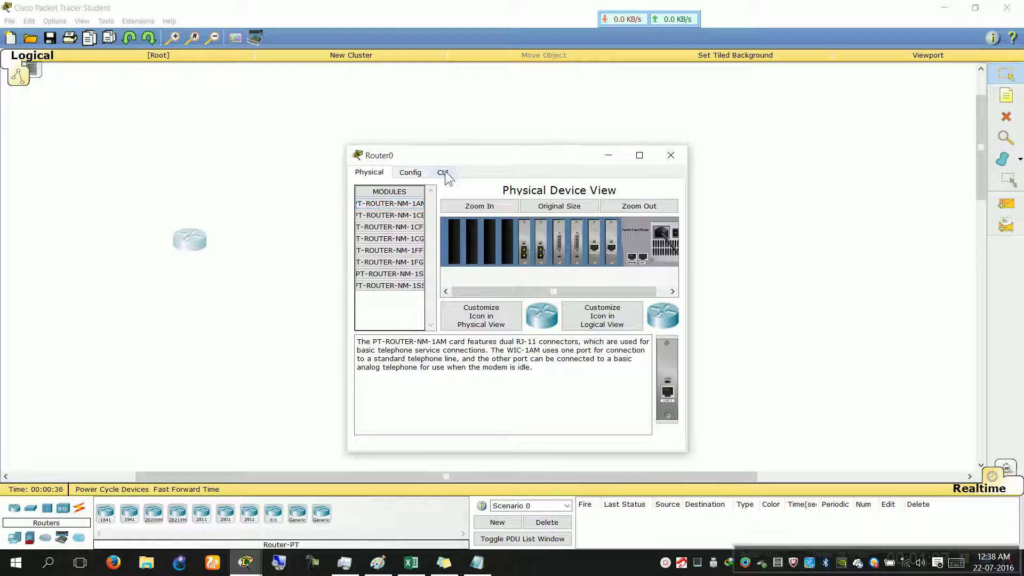
# Step: Maximize the Router0 window and zoom in on its Physical Device View
pyautogui.doubleClick(468, 156)
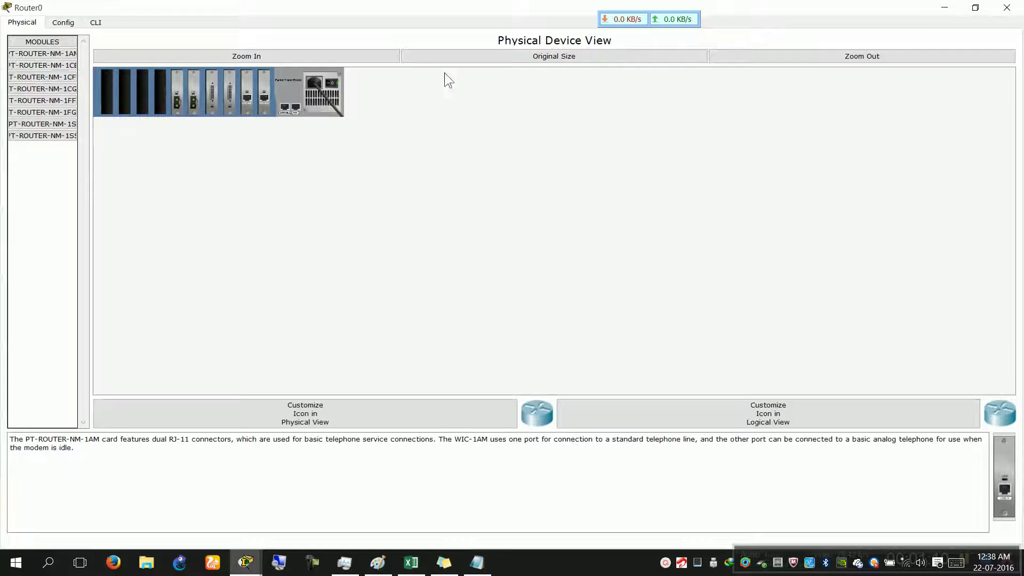
pyautogui.click(381, 56)
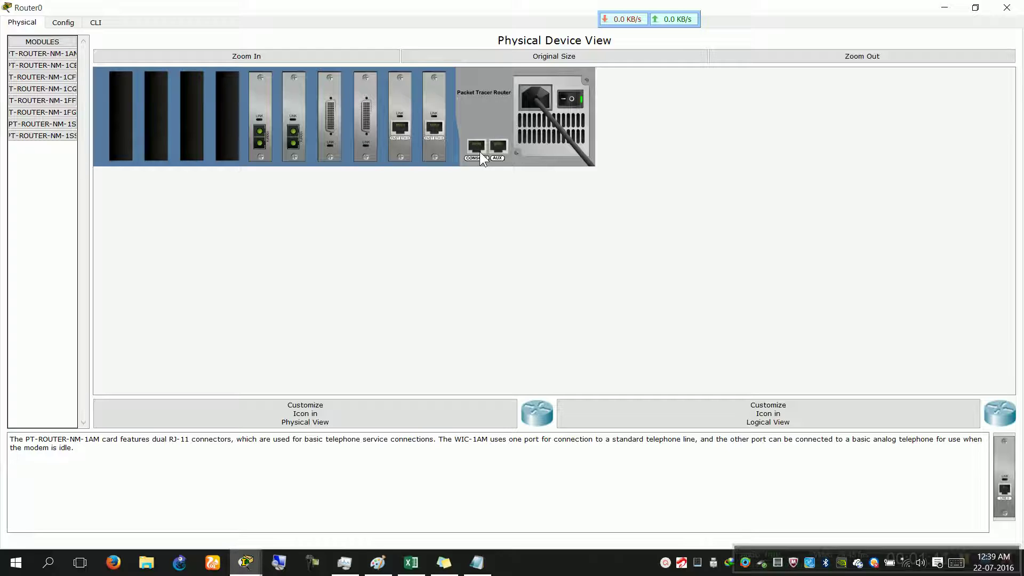
# Step: Answer n to Router0's configuration dialog, power-cycle it on the Physical tab, and return to CLI
pyautogui.click(95, 23)
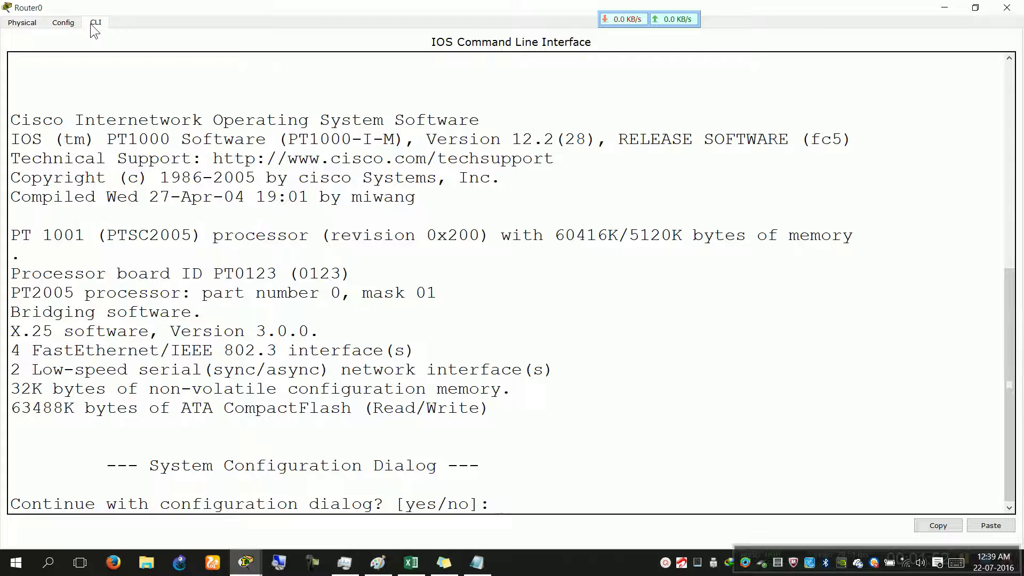
pyautogui.write('n')
pyautogui.press('Return')
pyautogui.click(56, 22)
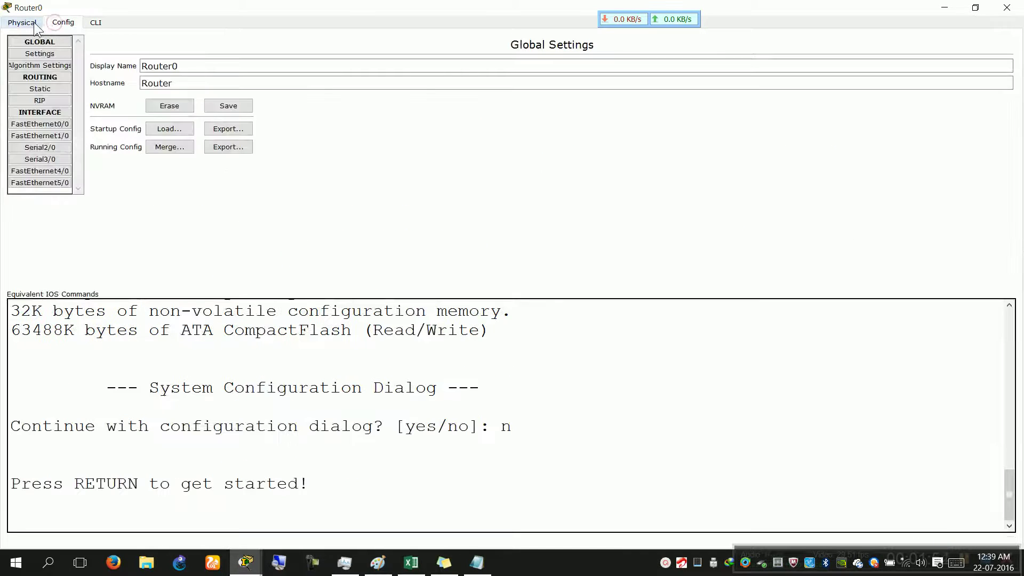
pyautogui.click(33, 24)
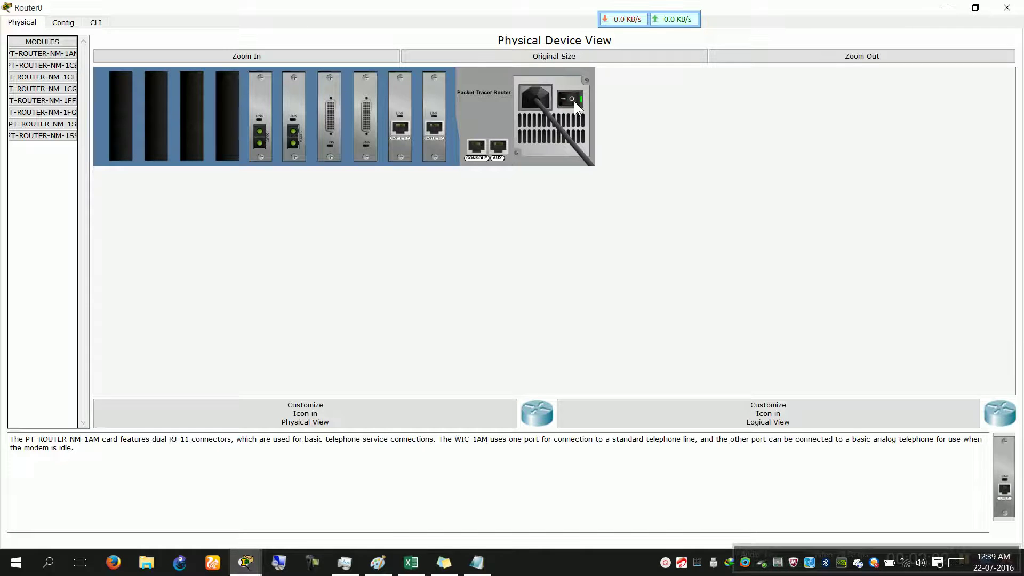
pyautogui.click(95, 21)
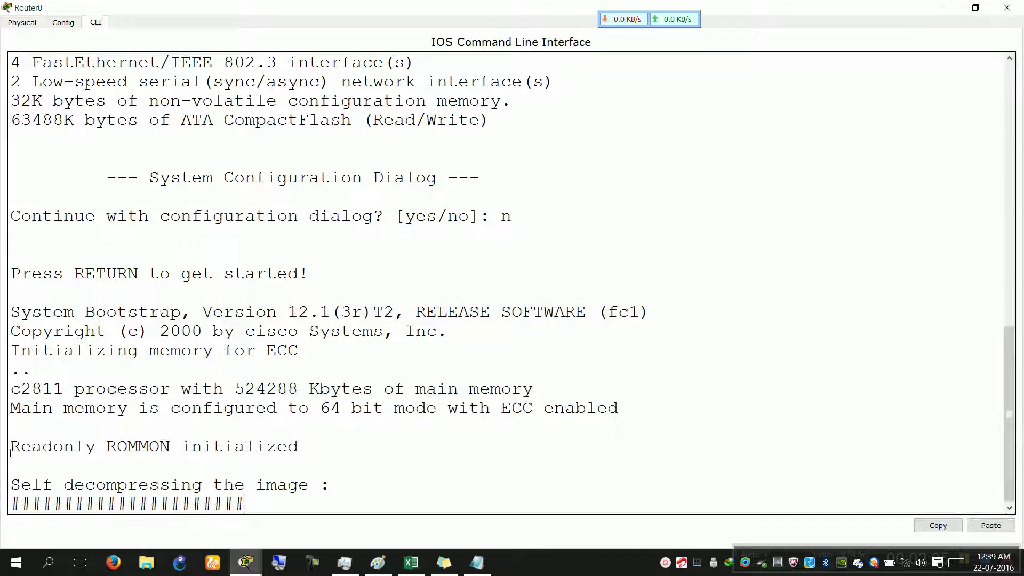
# Step: Highlight the boot lines, IOS banner, version 12.2(28), and interface and memory lines
pyautogui.moveTo(320, 504); pyautogui.dragTo(229, 470)
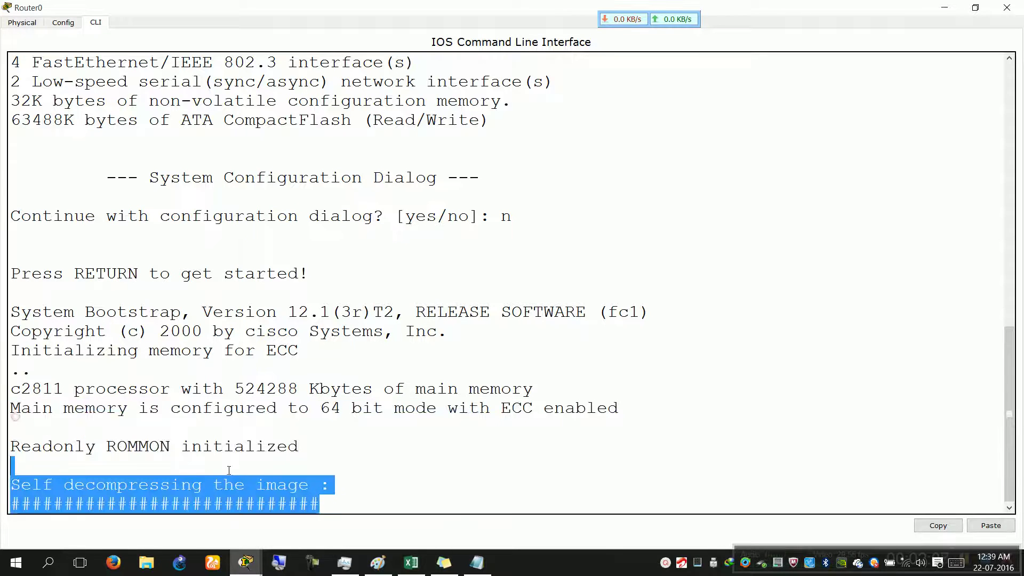
pyautogui.click(275, 472)
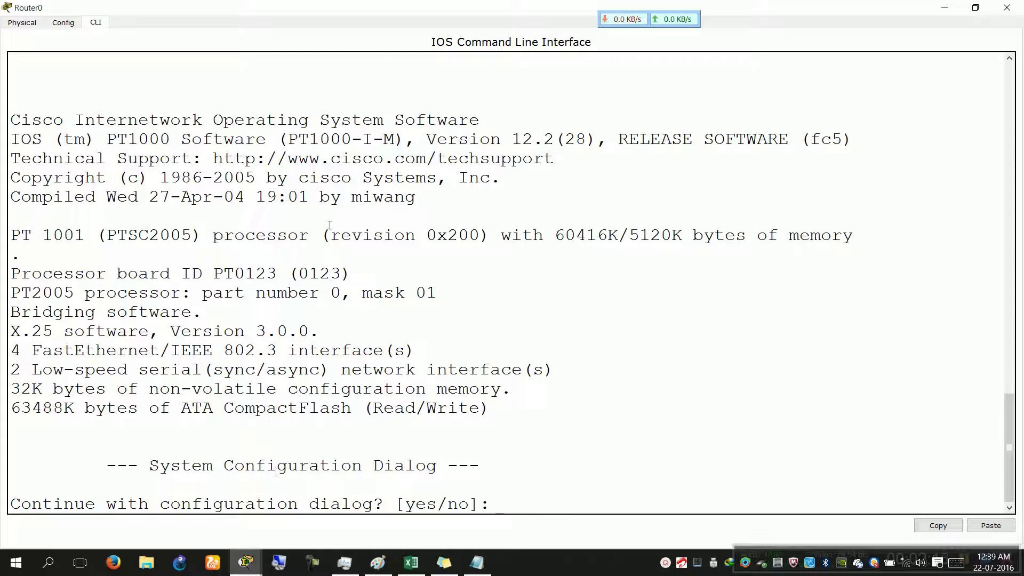
pyautogui.moveTo(246, 119); pyautogui.dragTo(433, 293)
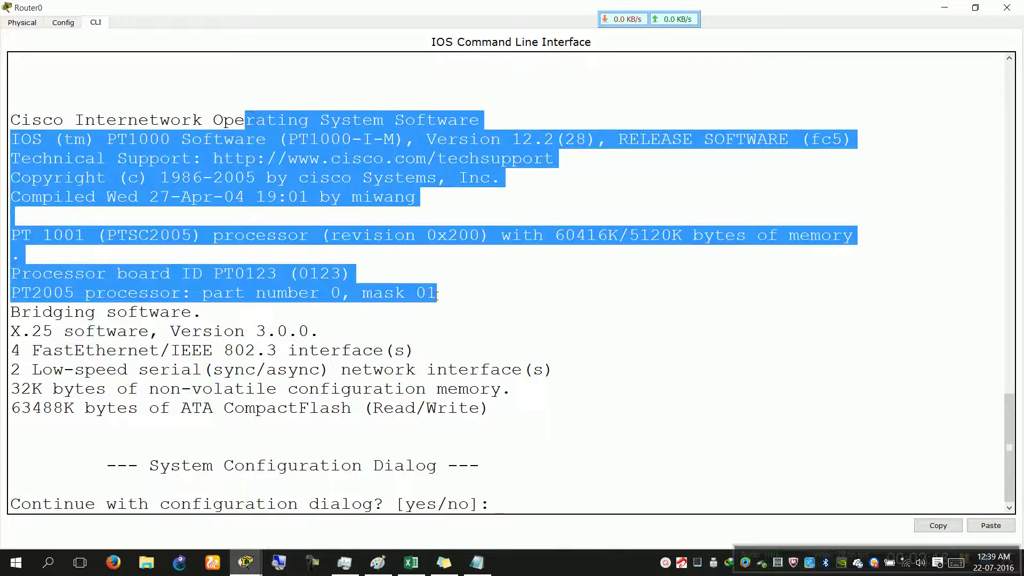
pyautogui.click(436, 293)
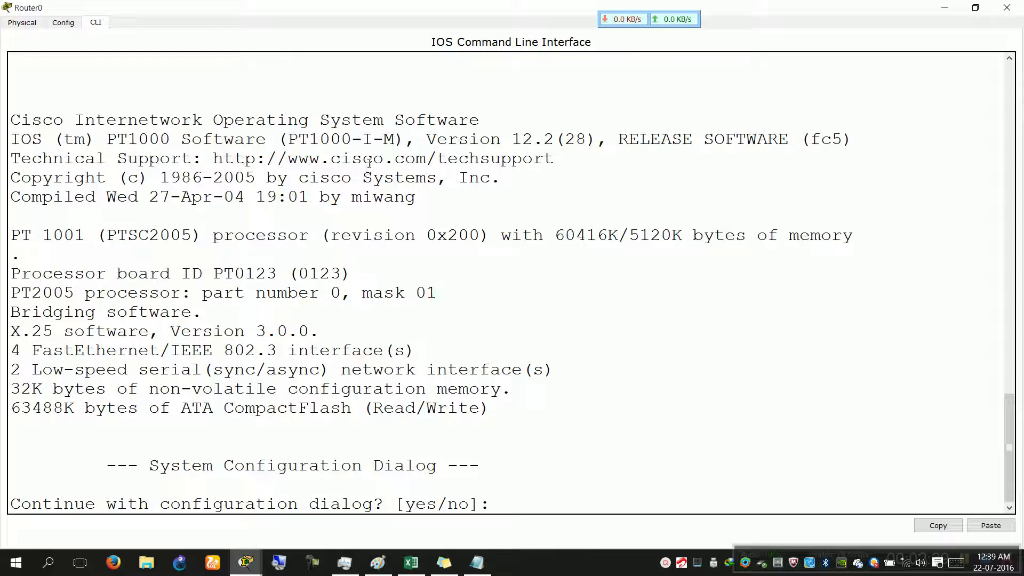
pyautogui.moveTo(499, 138); pyautogui.dragTo(608, 140)
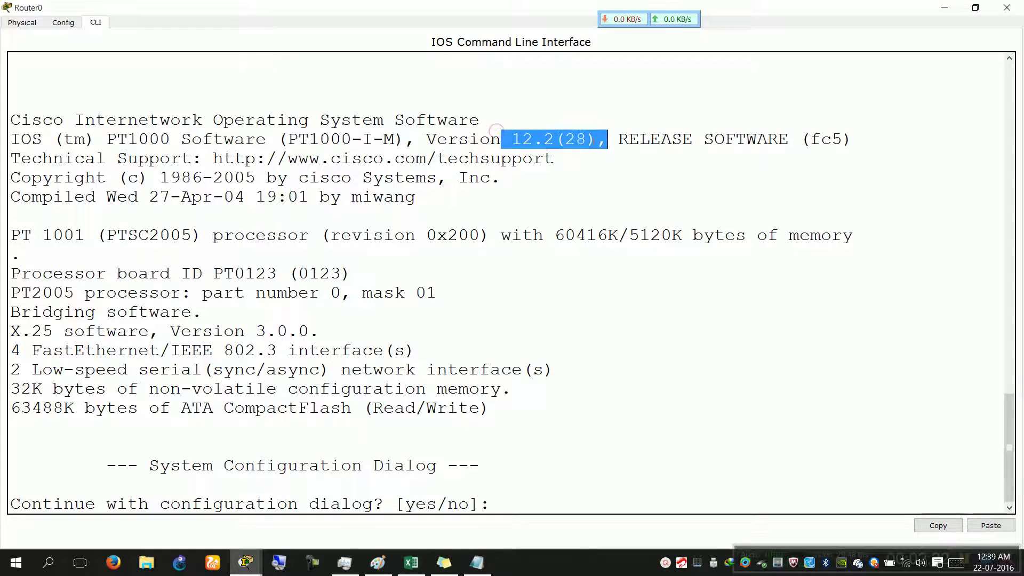
pyautogui.moveTo(75, 313); pyautogui.dragTo(289, 411)
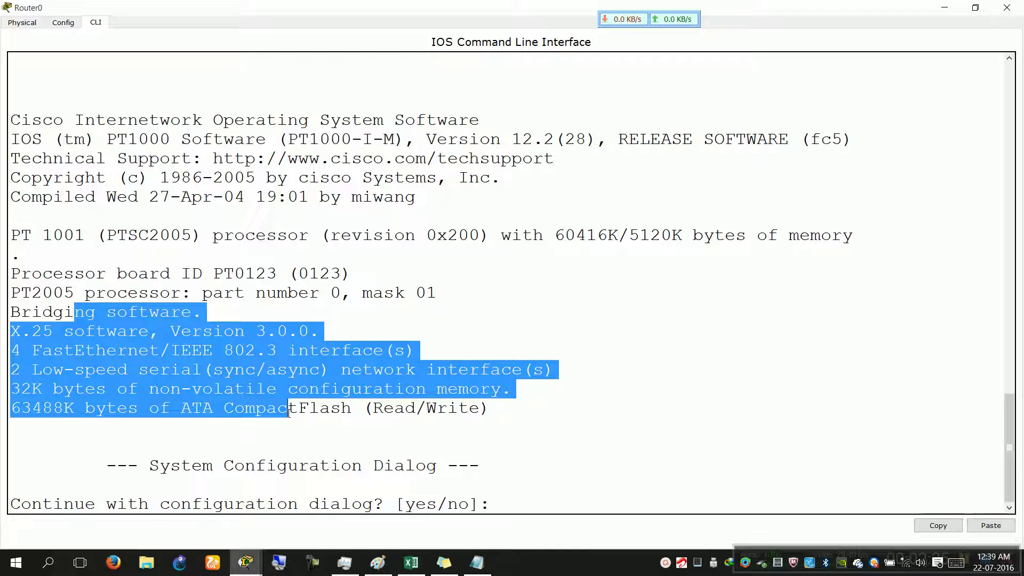
pyautogui.click(461, 487)
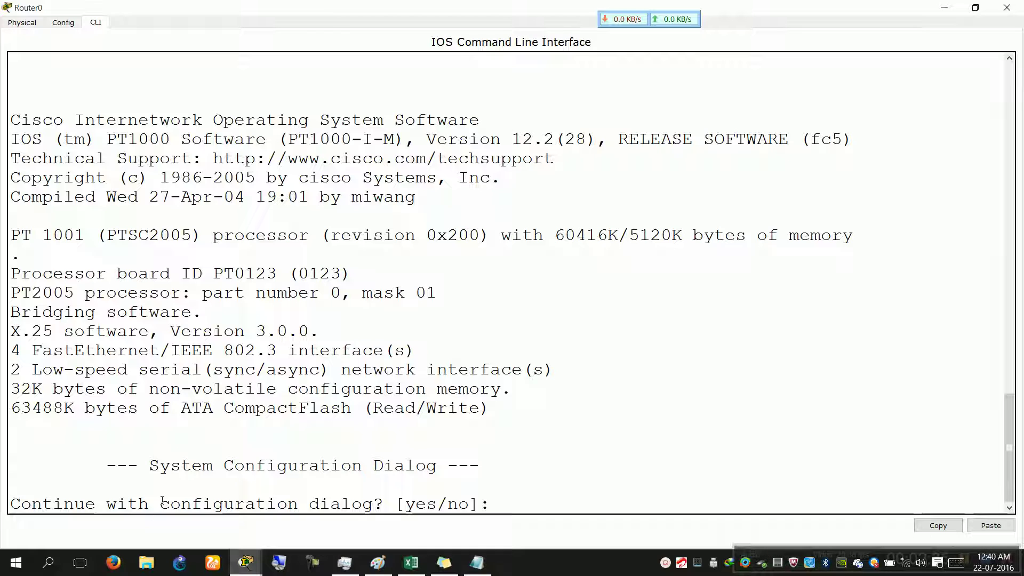
# Step: Answer no to the configuration dialog to reach Router>, and highlight the > prompt
pyautogui.write('no')
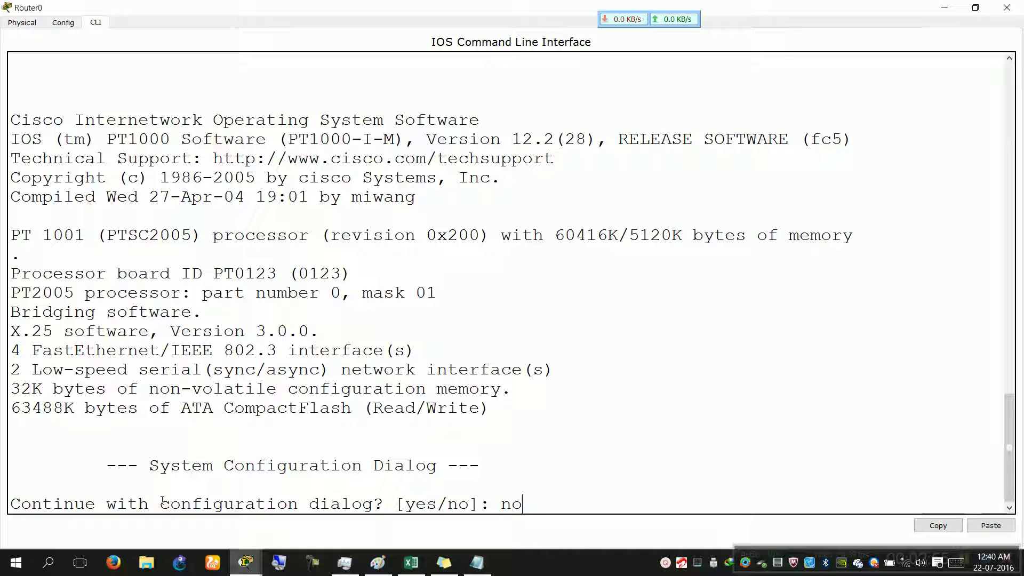
pyautogui.press('Return')
pyautogui.press('Return')
pyautogui.press('Return')
pyautogui.press('Return')
pyautogui.press('Return')
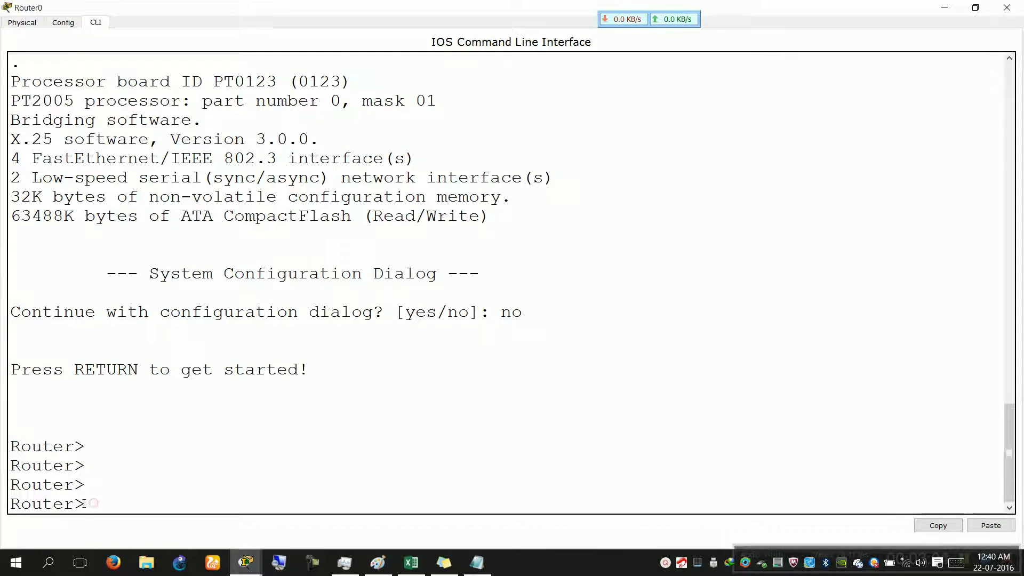
pyautogui.moveTo(90, 504); pyautogui.dragTo(79, 504)
pyautogui.press('super')
# Step: Open Notepad snapped beside the router console and type 'Router> //USER MODE'
pyautogui.write('note')
pyautogui.press('Return')
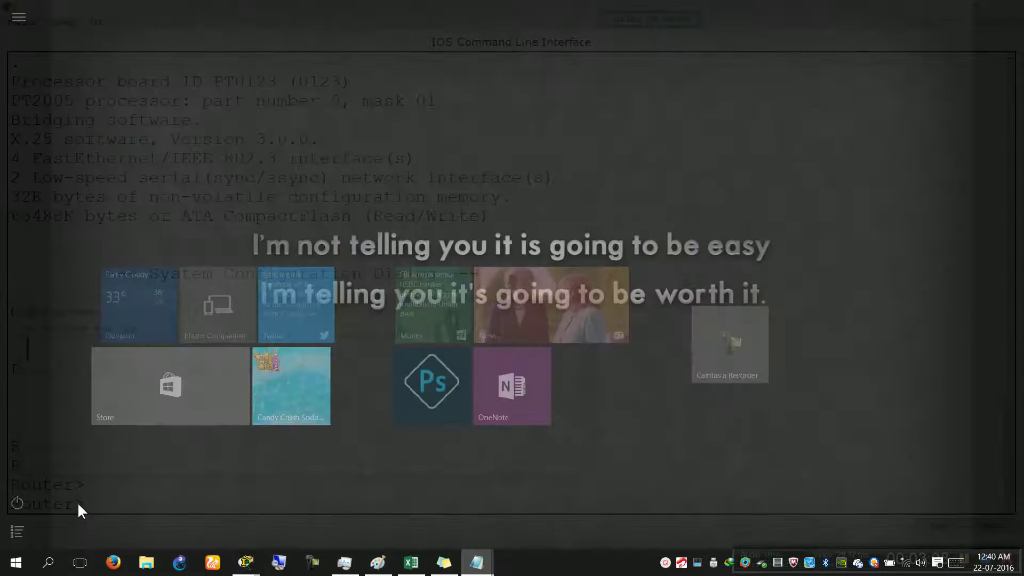
pyautogui.press('super+Right')
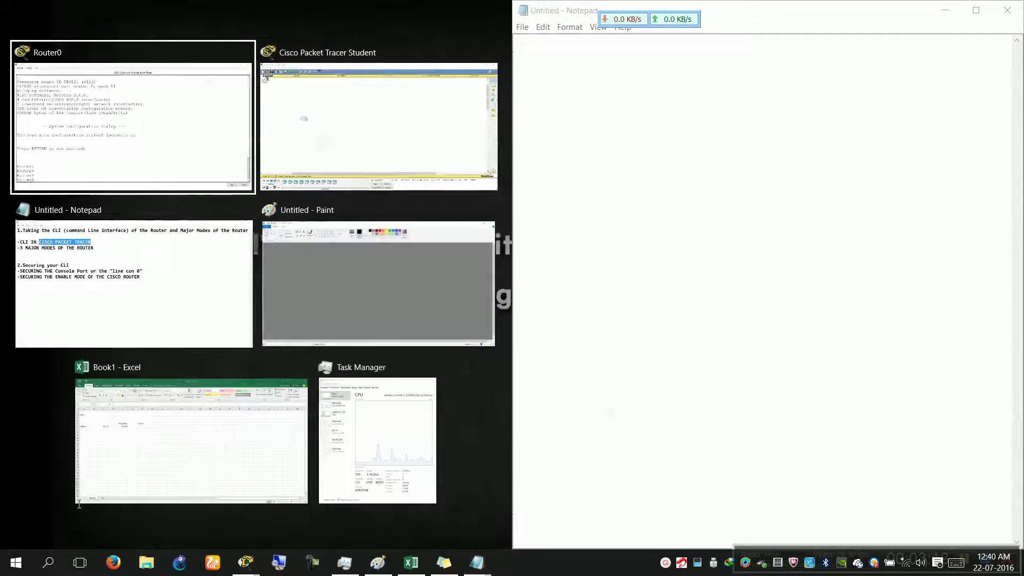
pyautogui.press('Return')
pyautogui.click(588, 455)
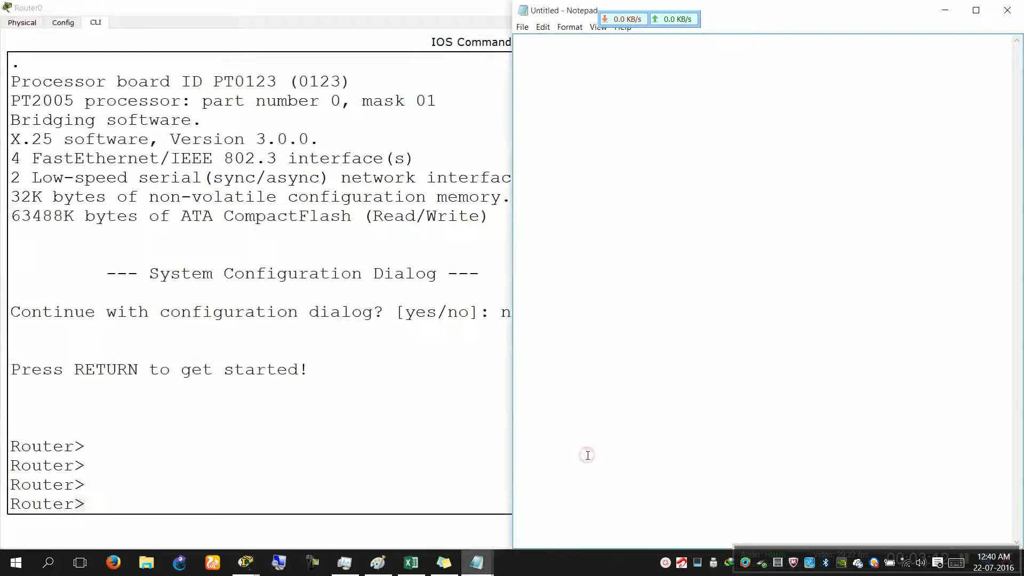
pyautogui.write('Rou')
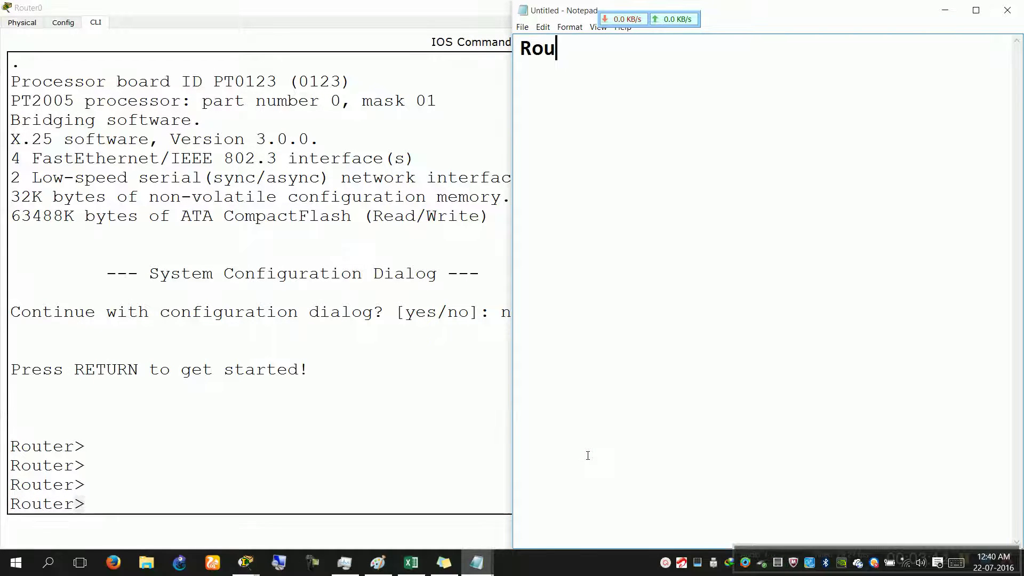
pyautogui.write('ter')
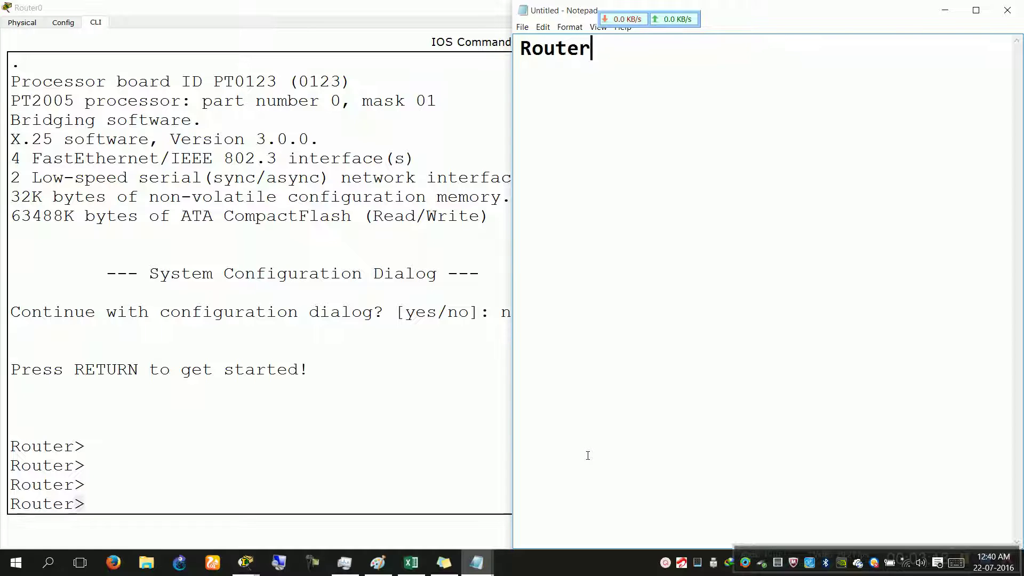
pyautogui.write('>   ')
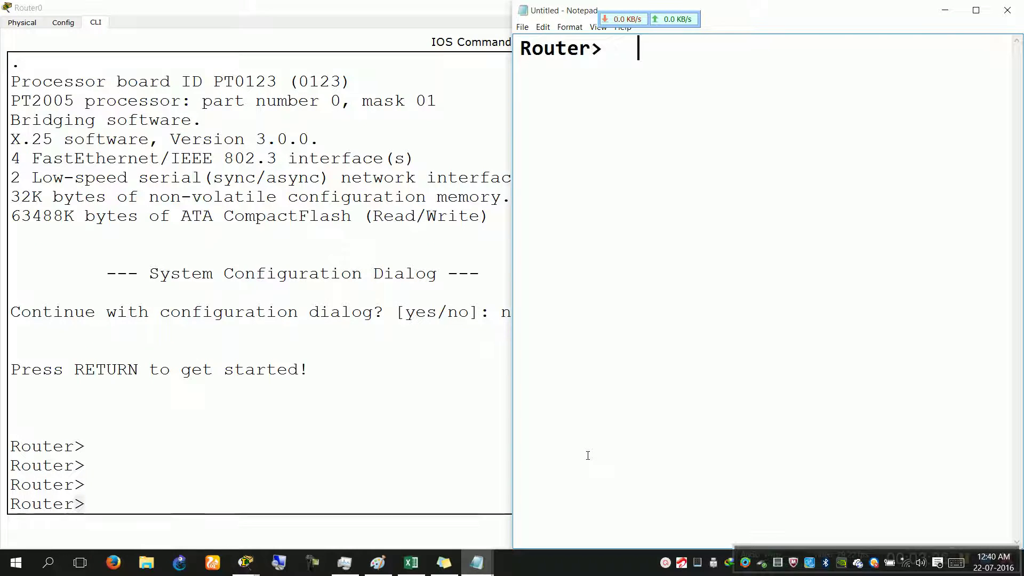
pyautogui.write('//USER')
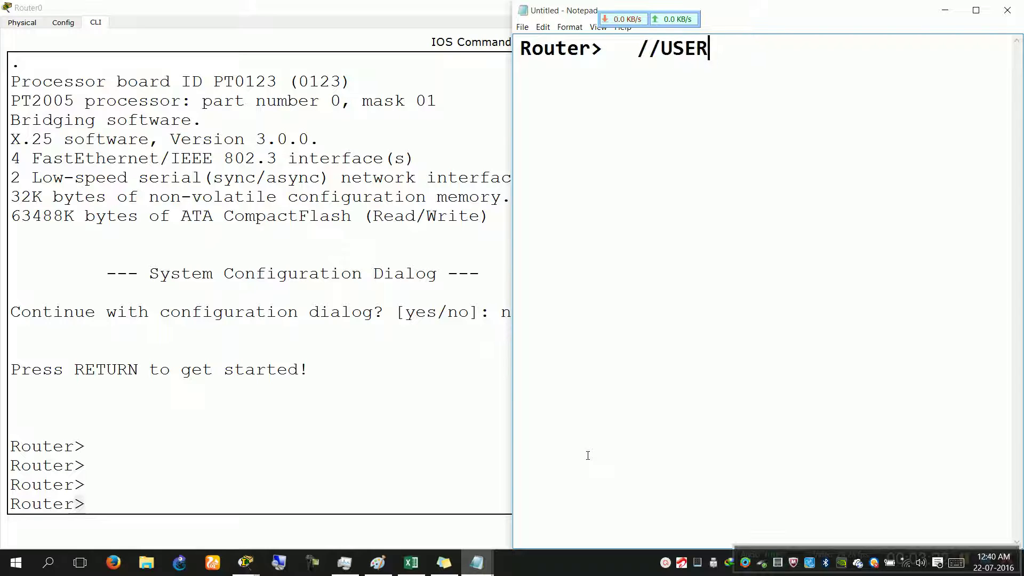
pyautogui.write(' MODE')
pyautogui.press('Return')
pyautogui.press('Return')
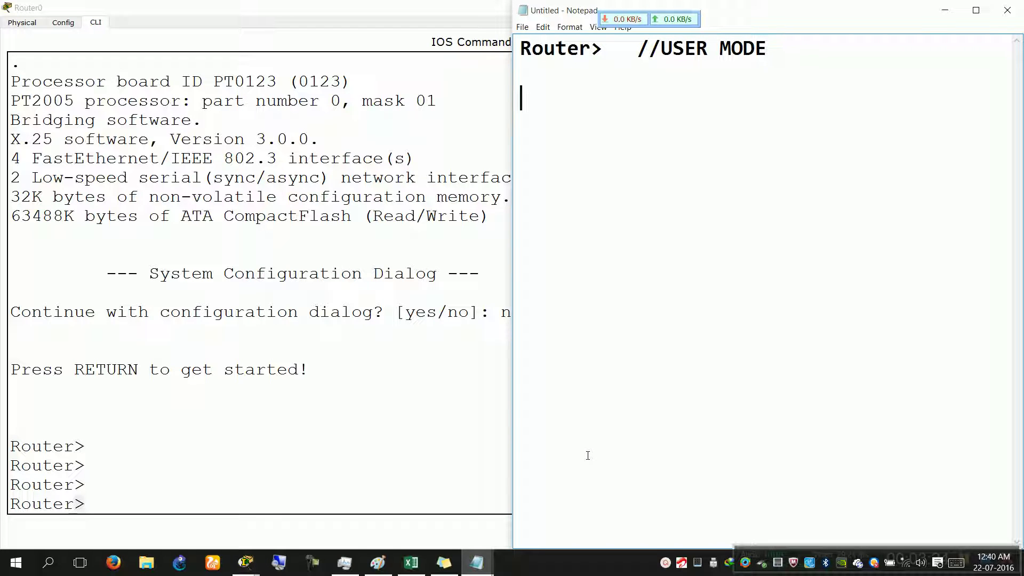
# Step: Add the line 'Router# //eNABLE MODE' below the user mode note
pyautogui.write('rOUR')
pyautogui.press('BackSpace')
pyautogui.press('BackSpace')
pyautogui.press('BackSpace')
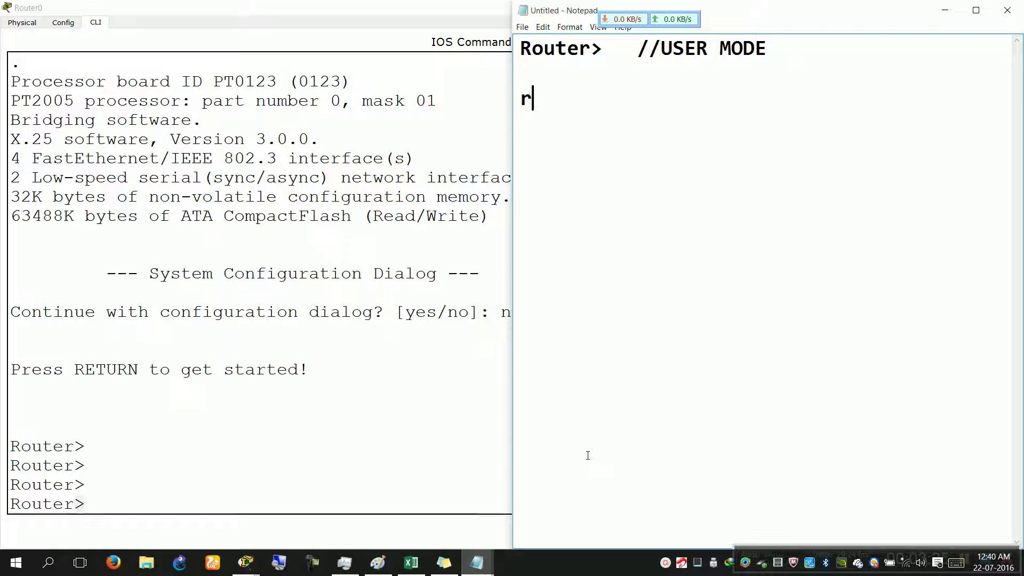
pyautogui.press('BackSpace')
pyautogui.write('r')
pyautogui.press('BackSpace')
pyautogui.write('R')
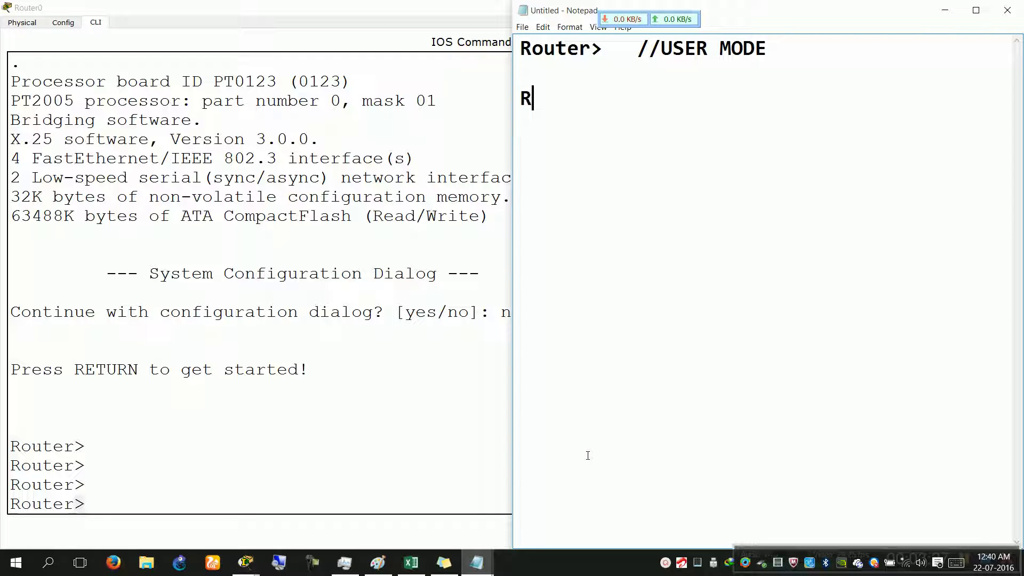
pyautogui.write('outer')
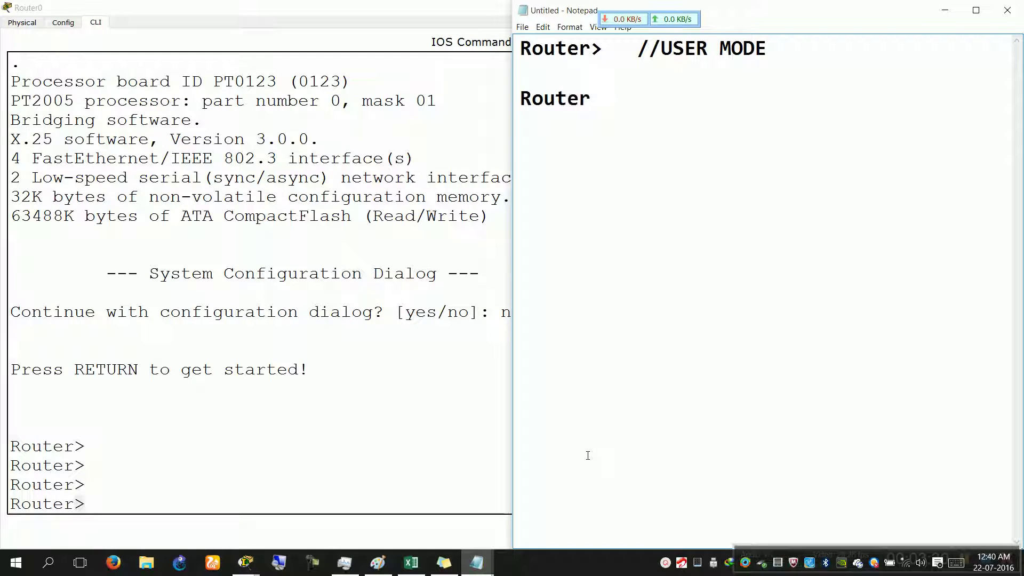
pyautogui.write('#')
pyautogui.press('Tab')
pyautogui.write('//eNABL')
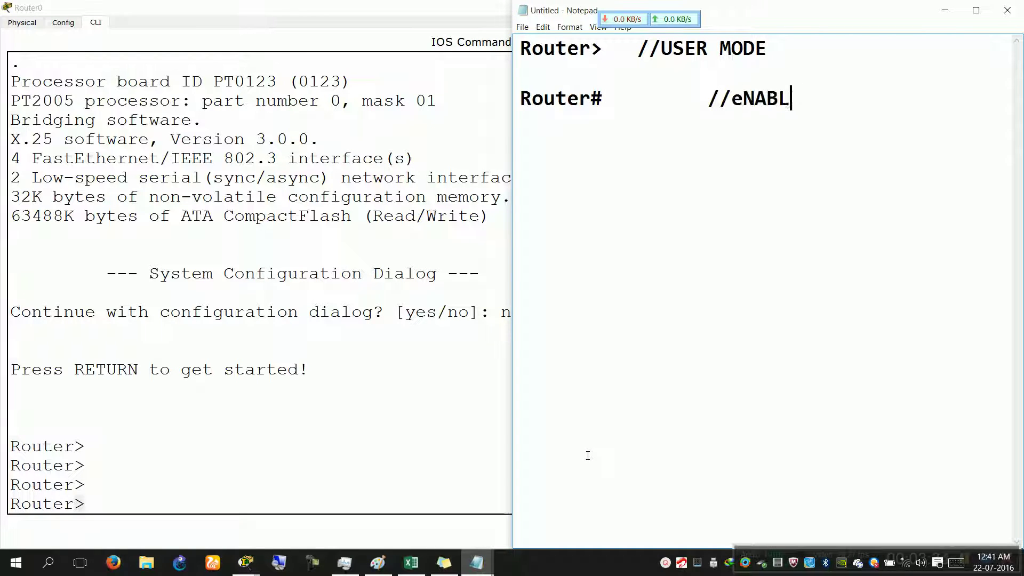
pyautogui.write('E MODE')
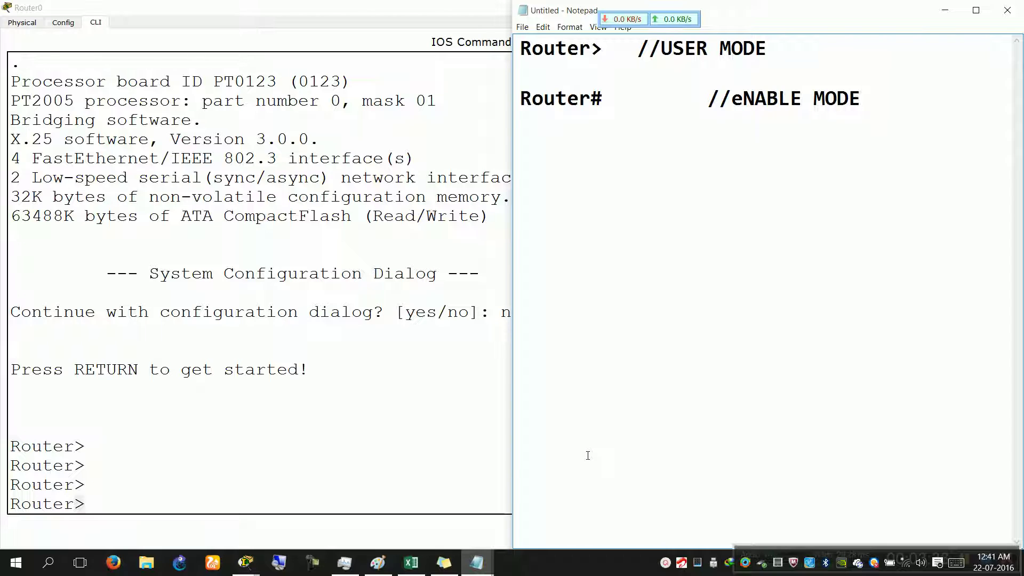
pyautogui.press('Return')
pyautogui.press('Return')
# Step: Add the line 'Router(config)# //G C M' for global configuration mode
pyautogui.write('rOUTER()')
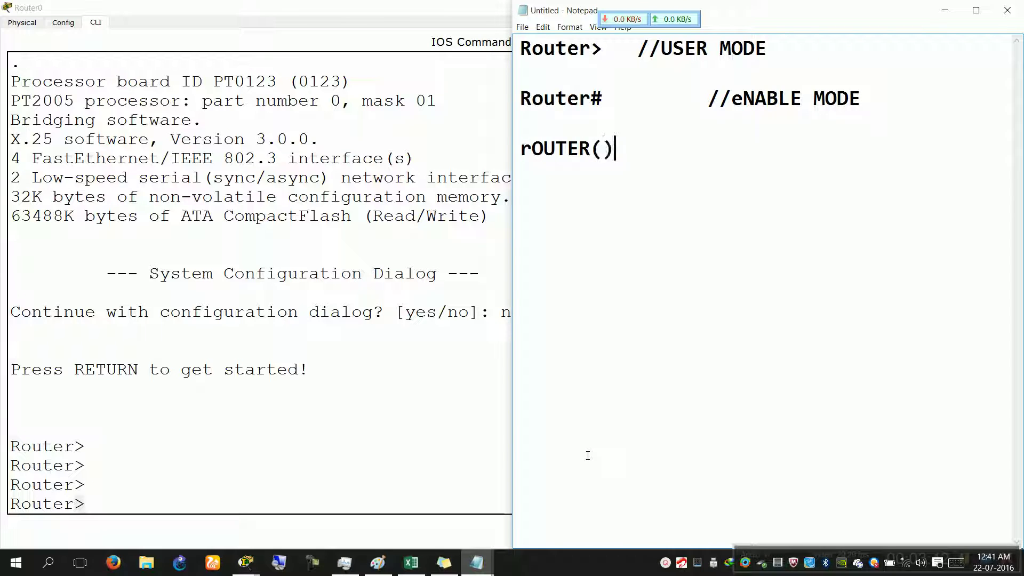
pyautogui.hotkey('shift', 'Home')
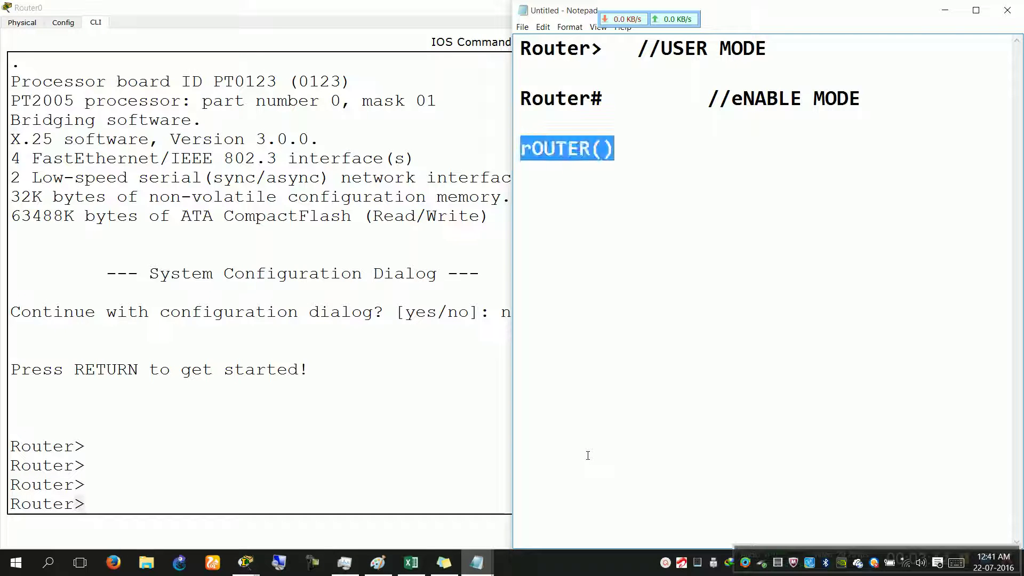
pyautogui.press('BackSpace')
pyautogui.press('BackSpace')
pyautogui.press('Return')
pyautogui.write('R')
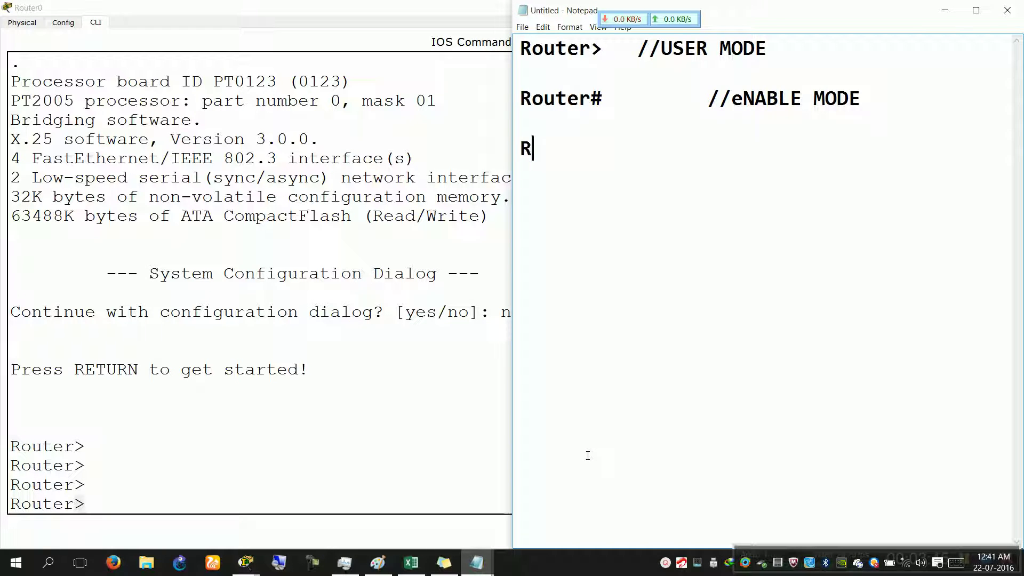
pyautogui.write('outer()')
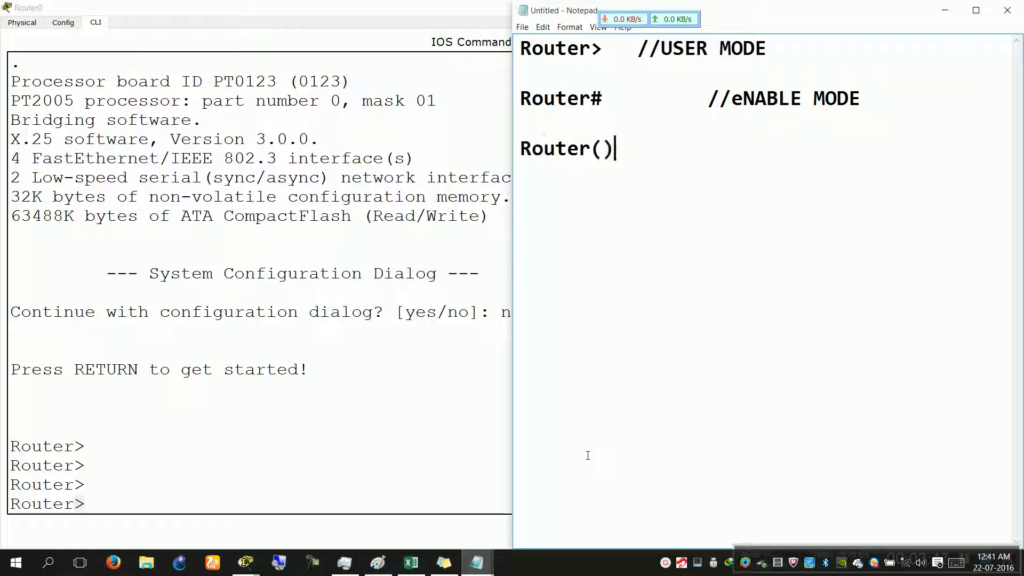
pyautogui.press('Left')
pyautogui.write('config')
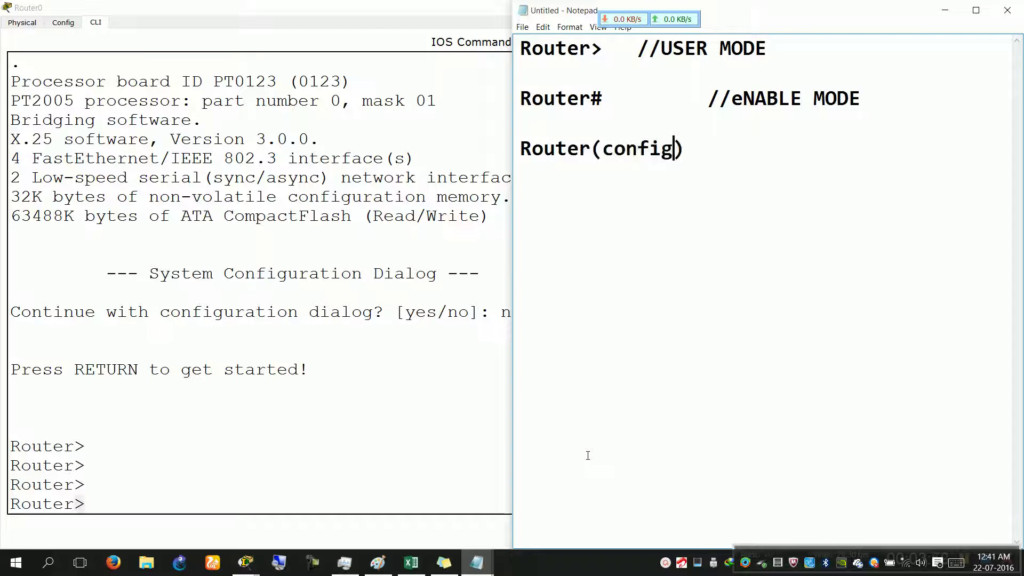
pyautogui.press('Right')
pyautogui.write('# //G ')
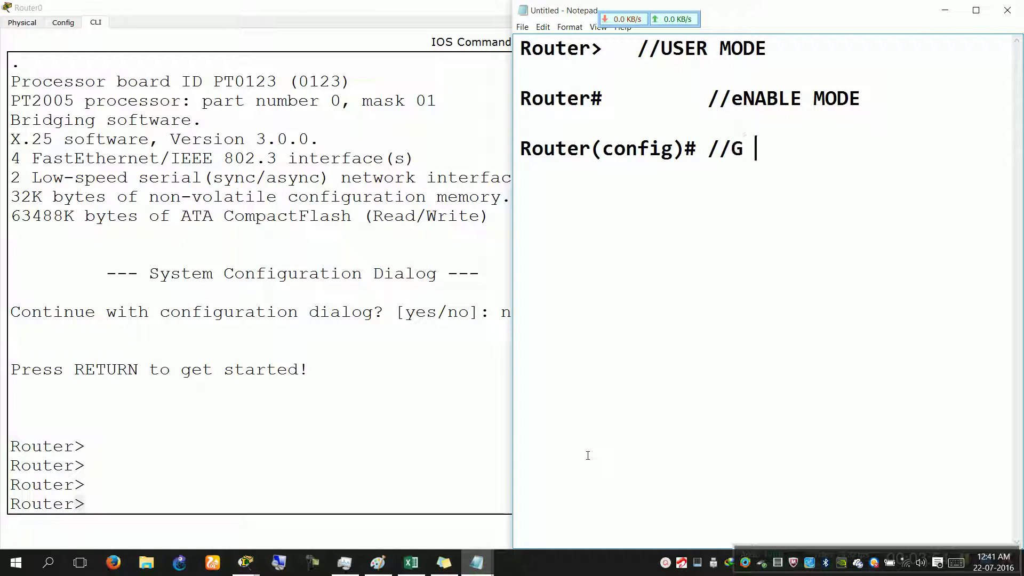
pyautogui.write('C M')
pyautogui.press('Return')
pyautogui.press('Return')
# Step: Highlight the > in the user-mode note, then run enable in Router0's CLI to reach Router#
pyautogui.click(205, 448)
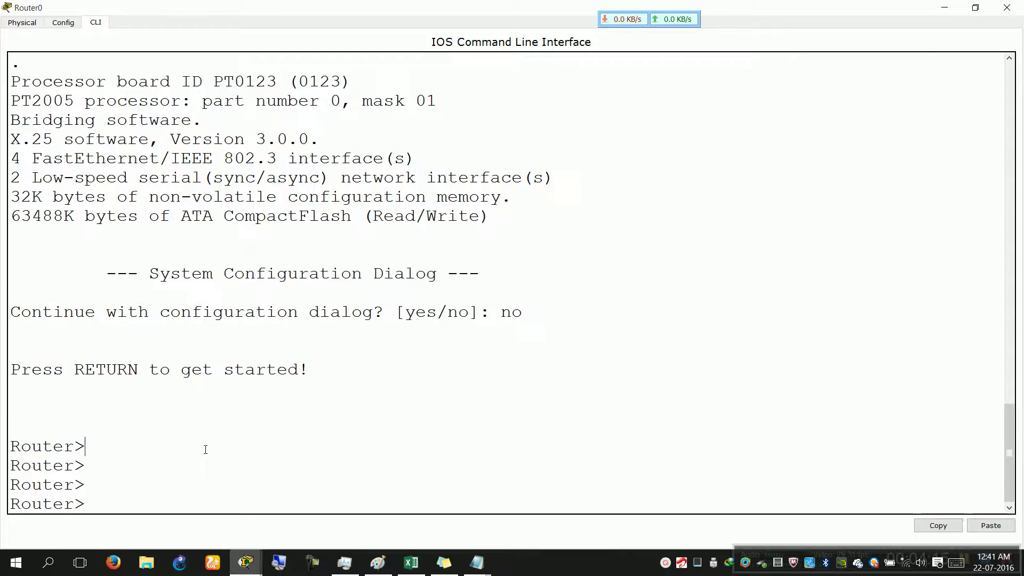
pyautogui.hotkey('alt', 'Tab')
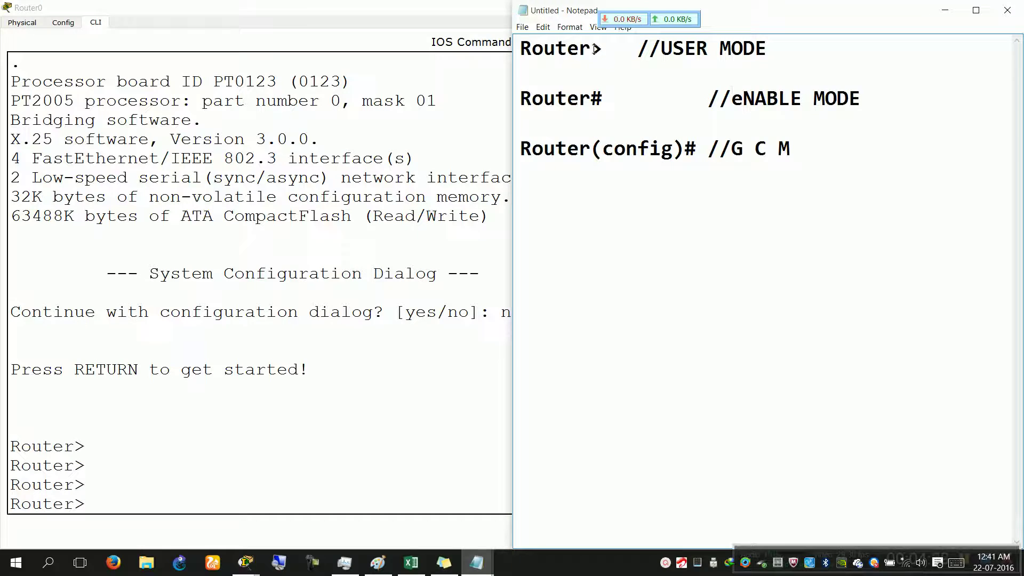
pyautogui.moveTo(596, 48); pyautogui.dragTo(603, 49)
pyautogui.click(234, 395)
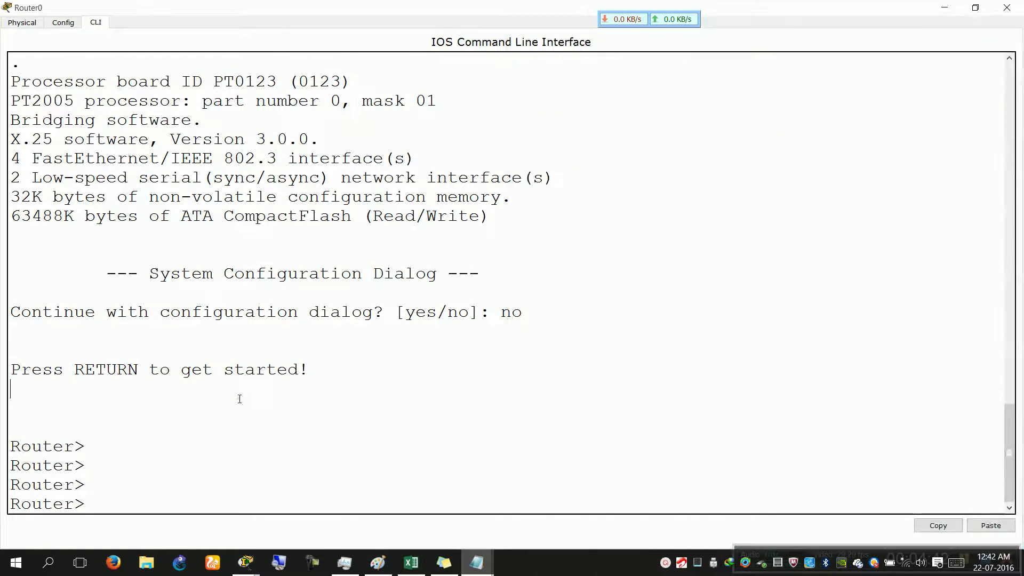
pyautogui.press('Return')
pyautogui.press('Return')
pyautogui.press('Return')
pyautogui.write('enable')
pyautogui.press('Return')
pyautogui.press('Return')
pyautogui.press('Return')
pyautogui.press('Return')
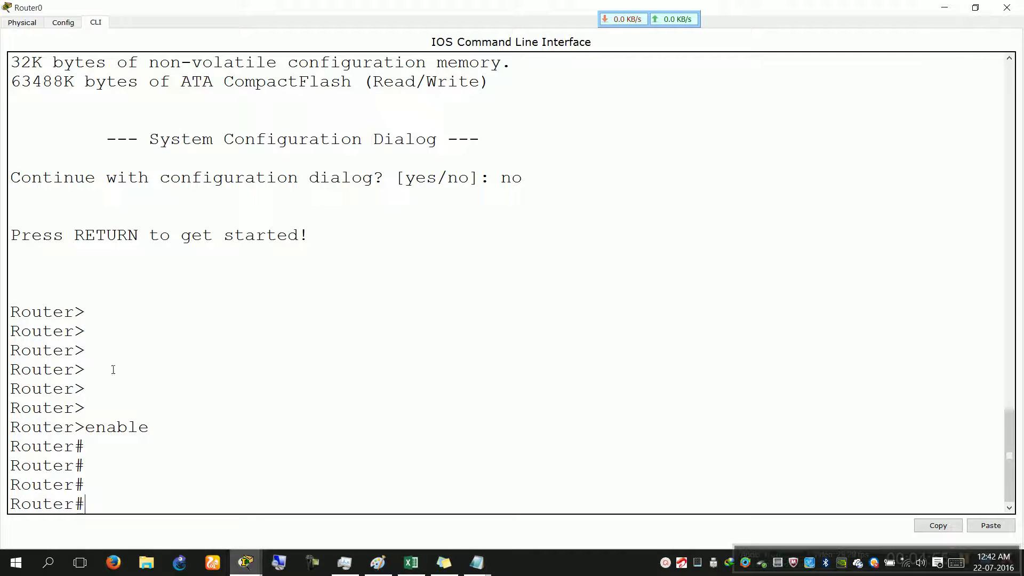
# Step: Add fresh Router# prompts, highlight the user and privileged prompt lines, and switch to Notepad
pyautogui.moveTo(64, 332); pyautogui.dragTo(101, 386)
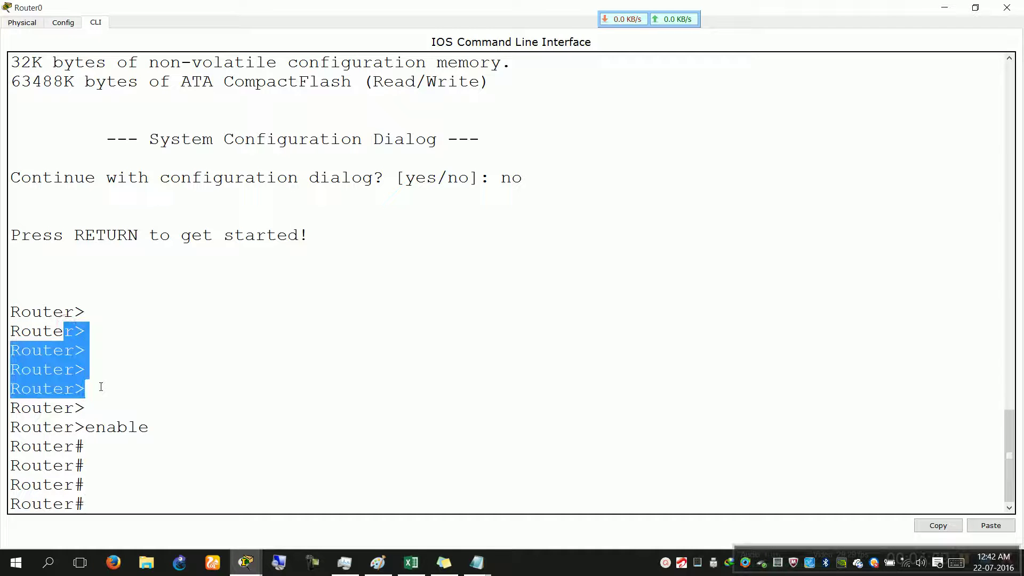
pyautogui.press('Return')
pyautogui.press('Return')
pyautogui.press('Return')
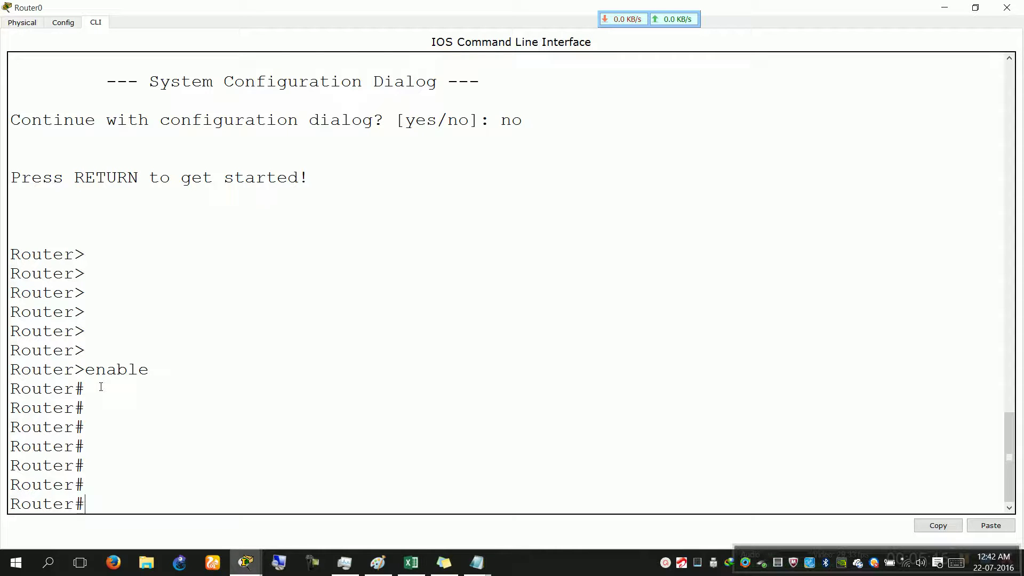
pyautogui.moveTo(64, 389); pyautogui.dragTo(112, 491)
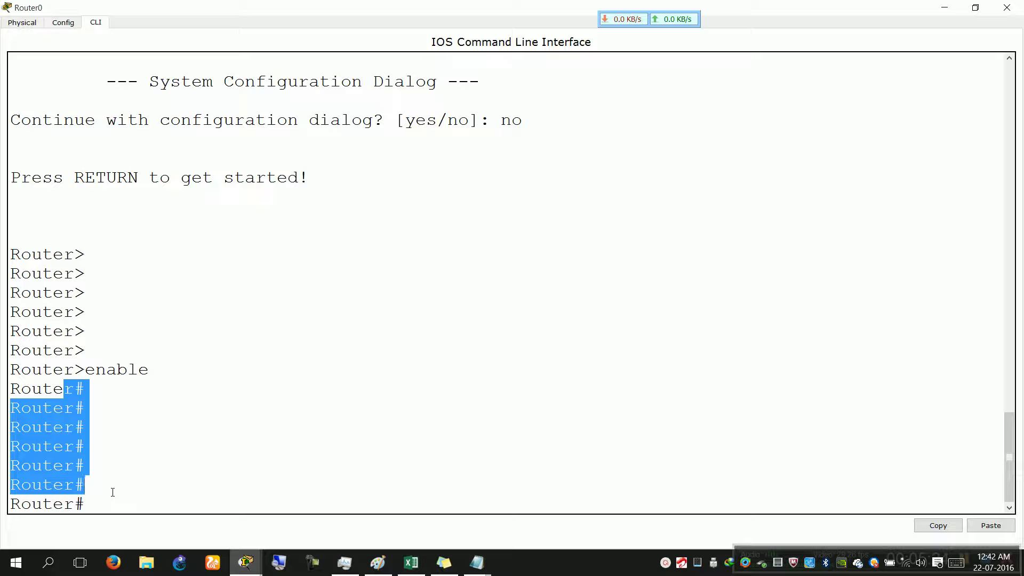
pyautogui.hotkey('alt', 'Tab')
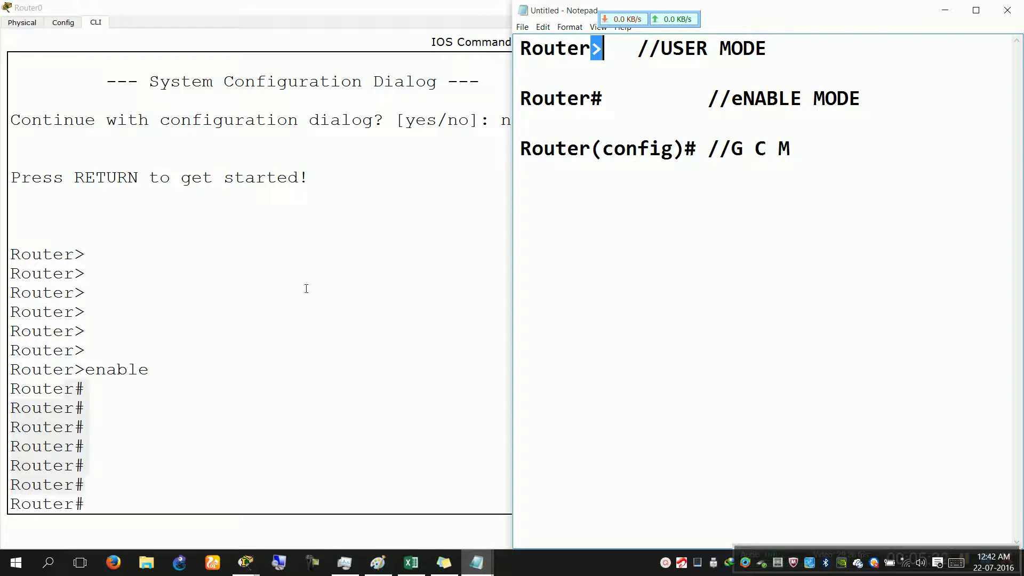
# Step: Run configure terminal at the Router# prompt to get Router(config)#
pyautogui.click(286, 302)
pyautogui.press('Return')
pyautogui.press('Return')
pyautogui.press('Return')
pyautogui.write('co')
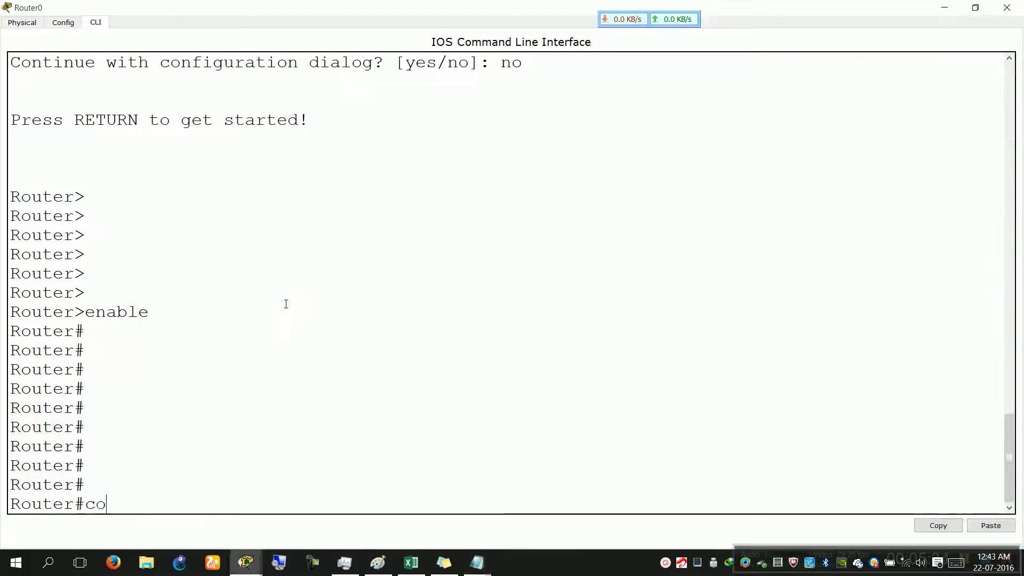
pyautogui.write('nfigure terminal')
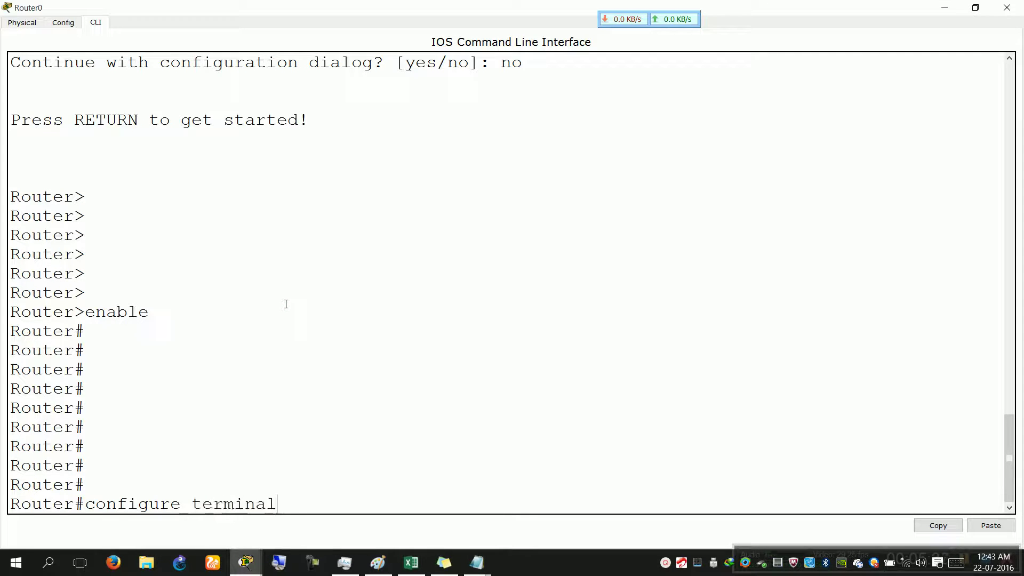
pyautogui.press('Return')
pyautogui.press('Return')
pyautogui.press('Return')
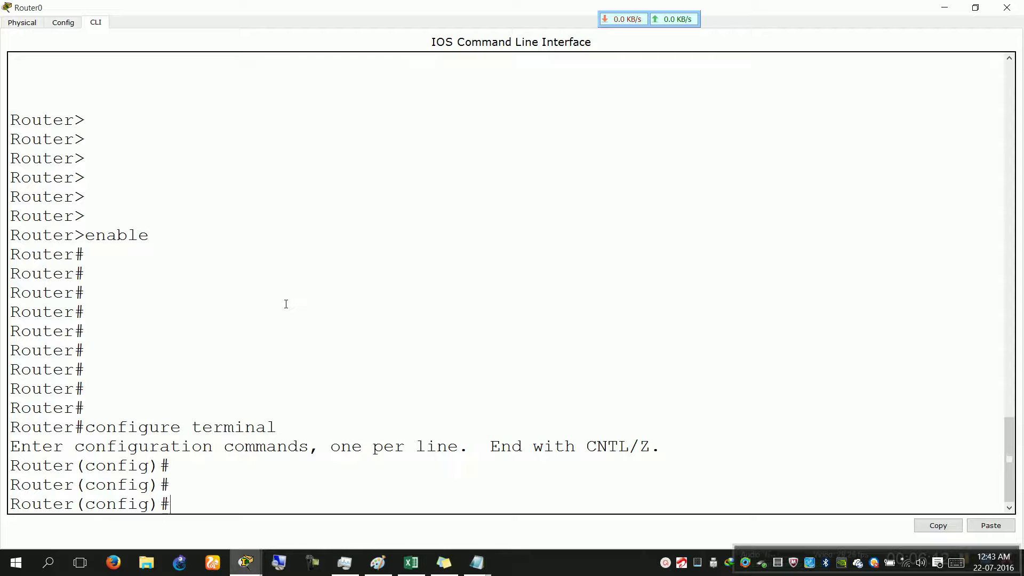
# Step: Exit from Router(config)# through Router# back to fresh Router> user-mode prompts
pyautogui.press('Return')
pyautogui.press('Return')
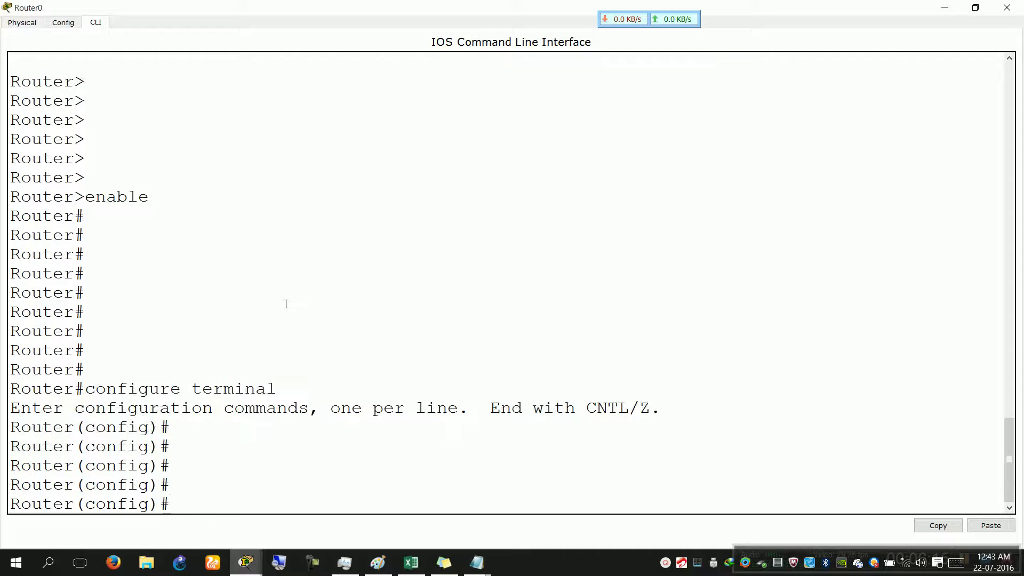
pyautogui.write('exit')
pyautogui.press('Return')
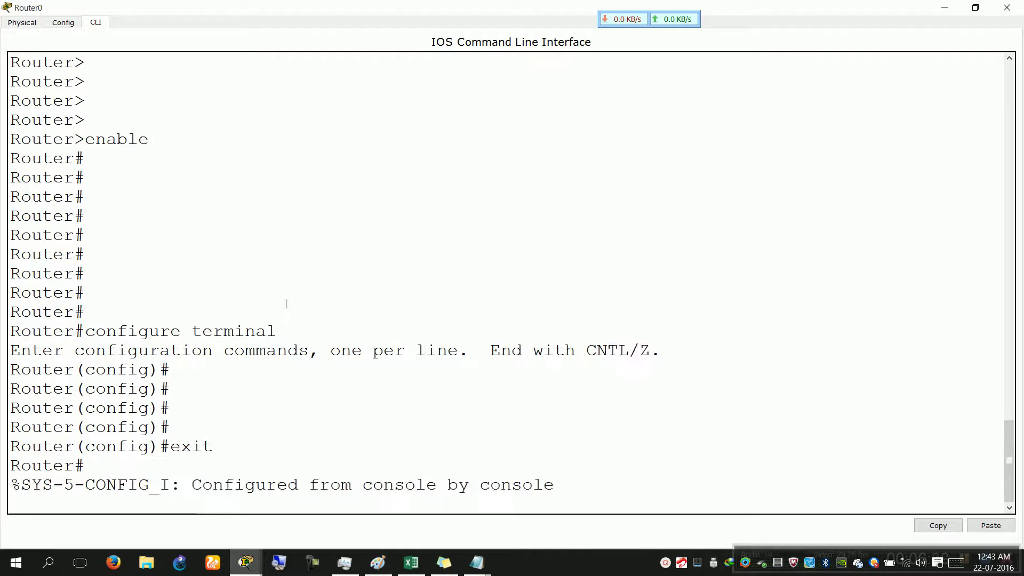
pyautogui.press('Return')
pyautogui.press('Return')
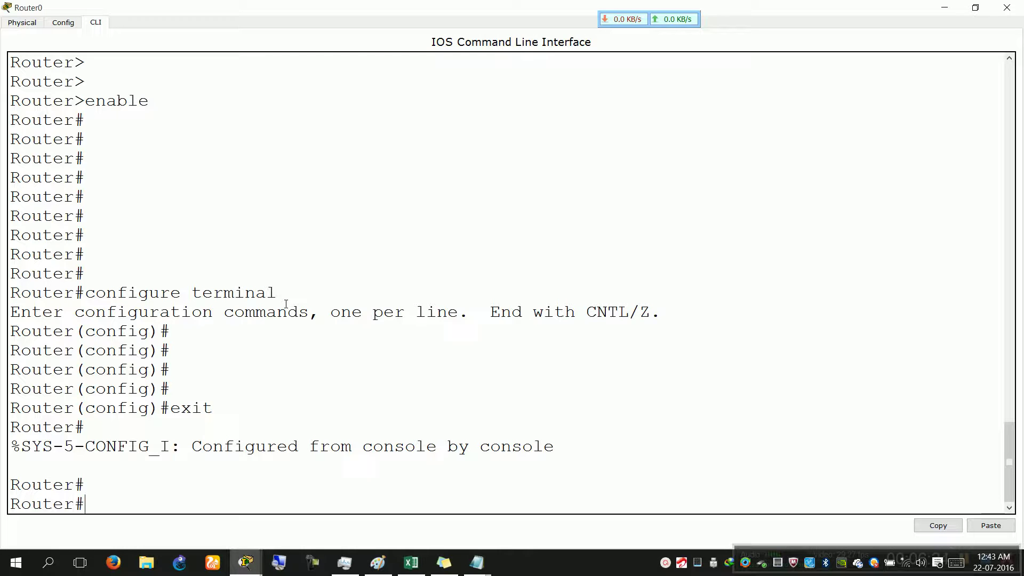
pyautogui.write('exit')
pyautogui.press('Return')
pyautogui.press('Return')
pyautogui.press('Return')
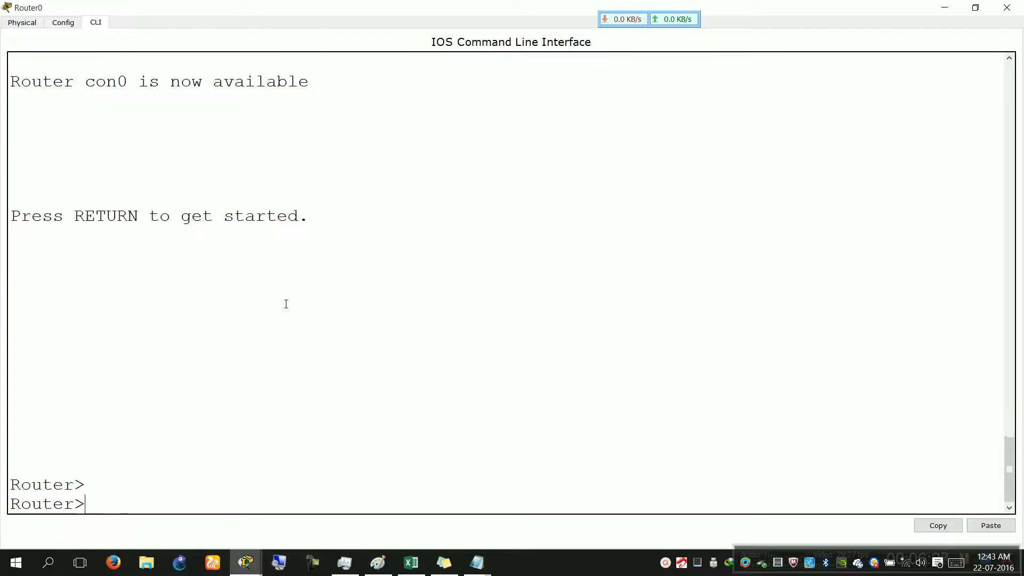
pyautogui.press('Return')
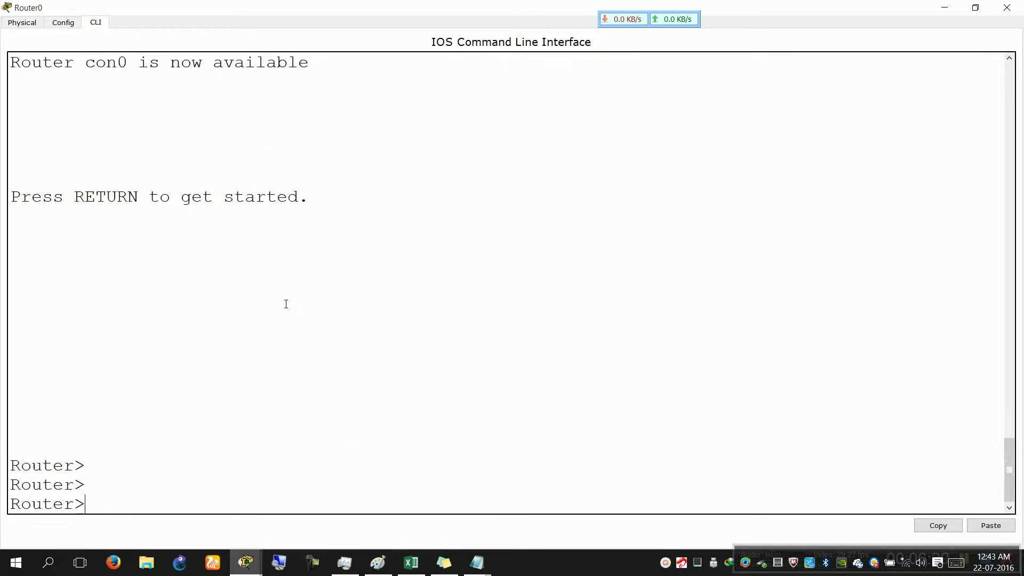
pyautogui.write('exit')
pyautogui.press('Return')
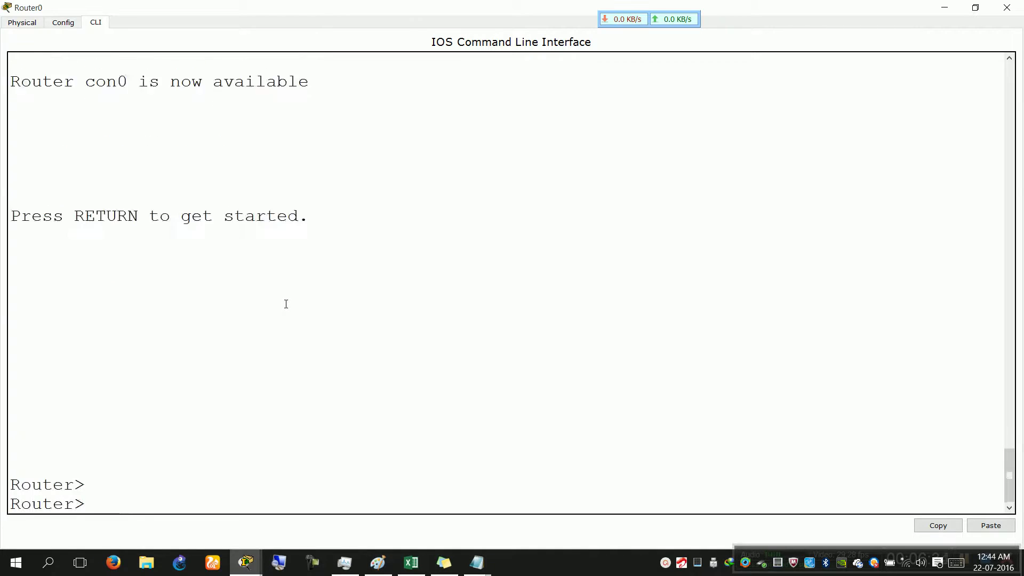
pyautogui.press('Return')
pyautogui.press('Return')
pyautogui.press('Return')
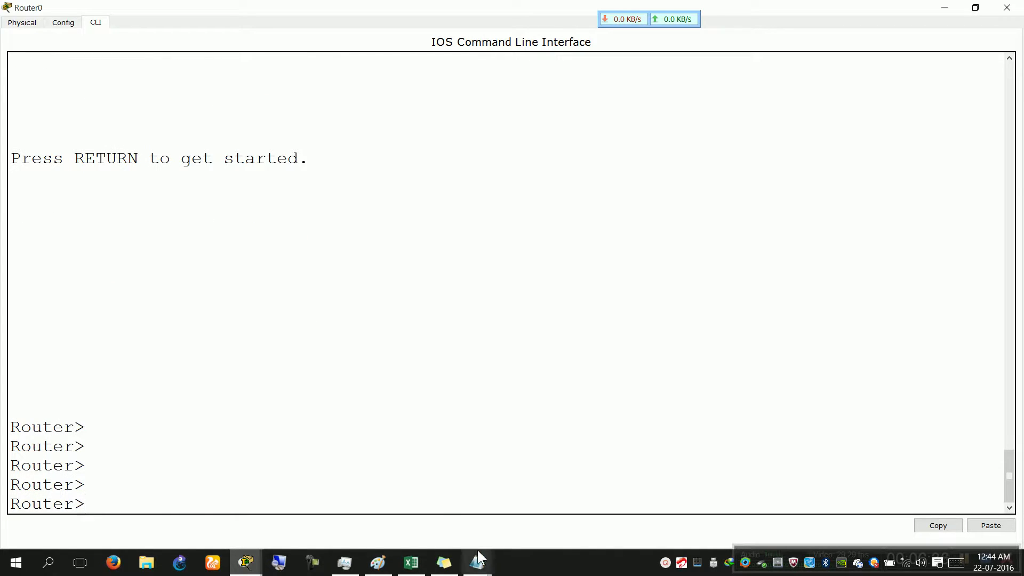
# Step: In the Notepad outline, highlight the 'CLI in Cisco Packet Tracer' and '3 major modes of the router' points
pyautogui.moveTo(478, 566)
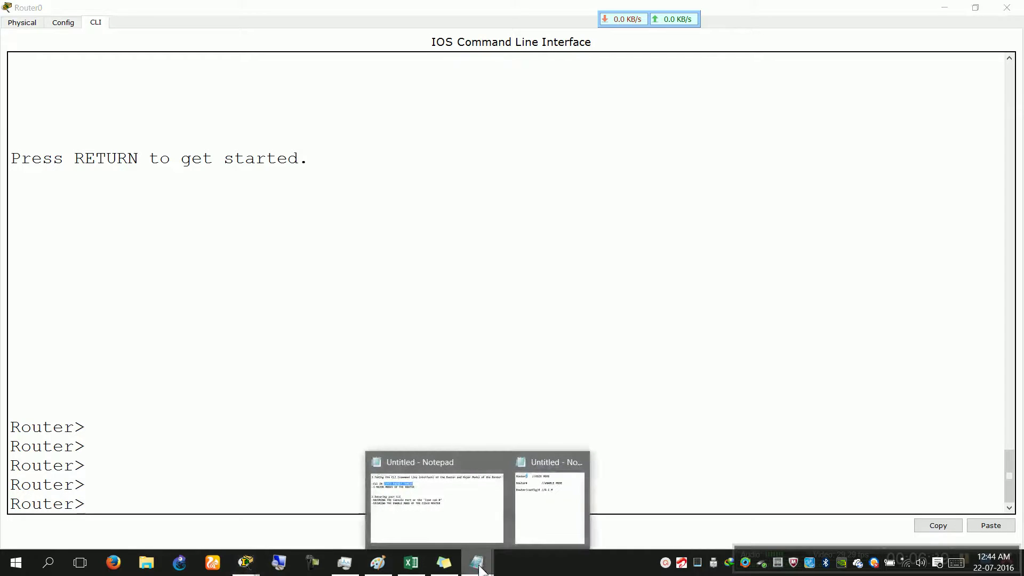
pyautogui.click(462, 506)
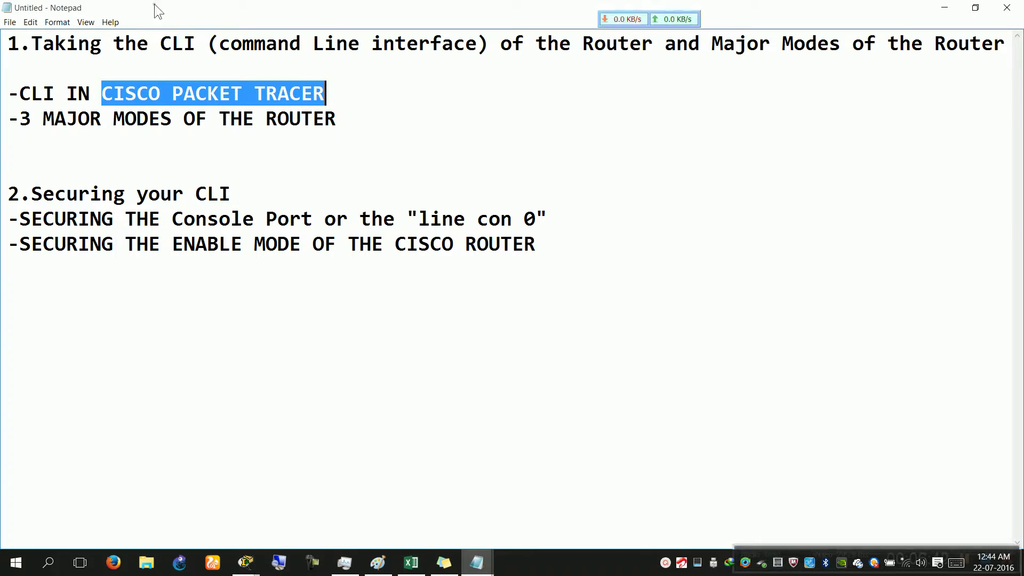
pyautogui.click(139, 64)
pyautogui.moveTo(8, 93); pyautogui.dragTo(330, 86)
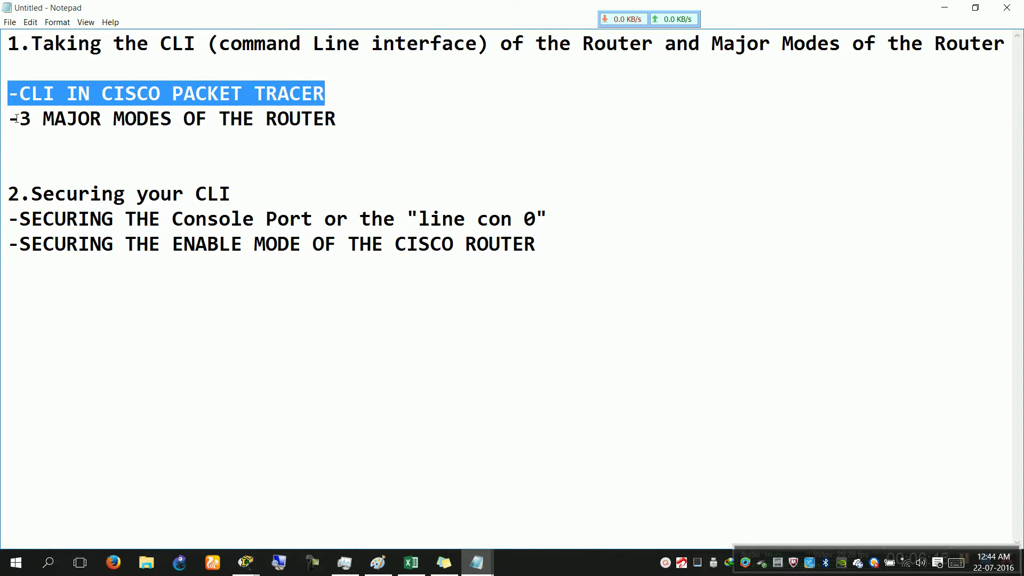
pyautogui.moveTo(19, 119); pyautogui.dragTo(366, 107)
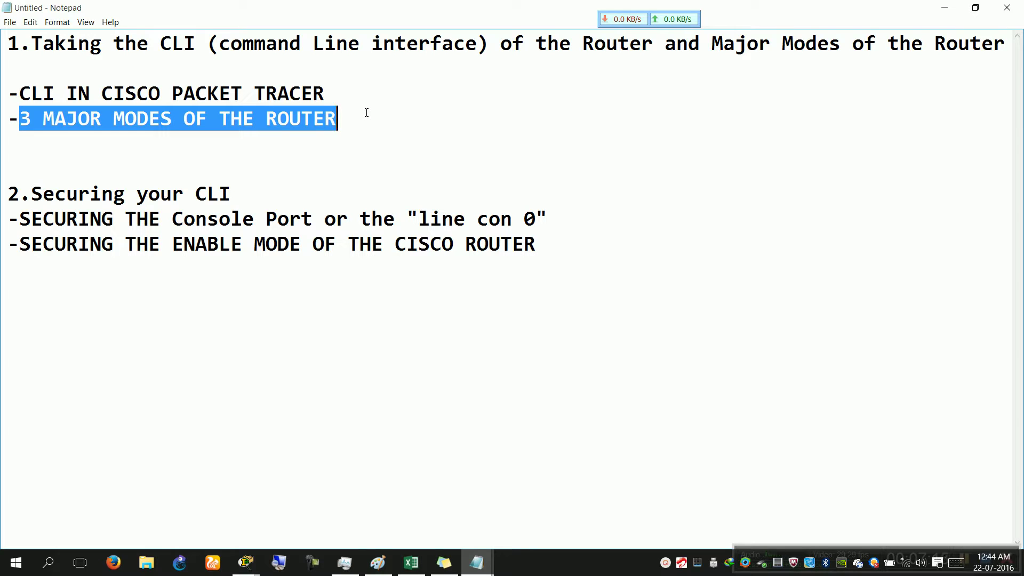
# Step: Append '(secure the USER MODE and the ENABLE MODE)' to the Securing your CLI heading, then return to the router CLI
pyautogui.click(315, 202)
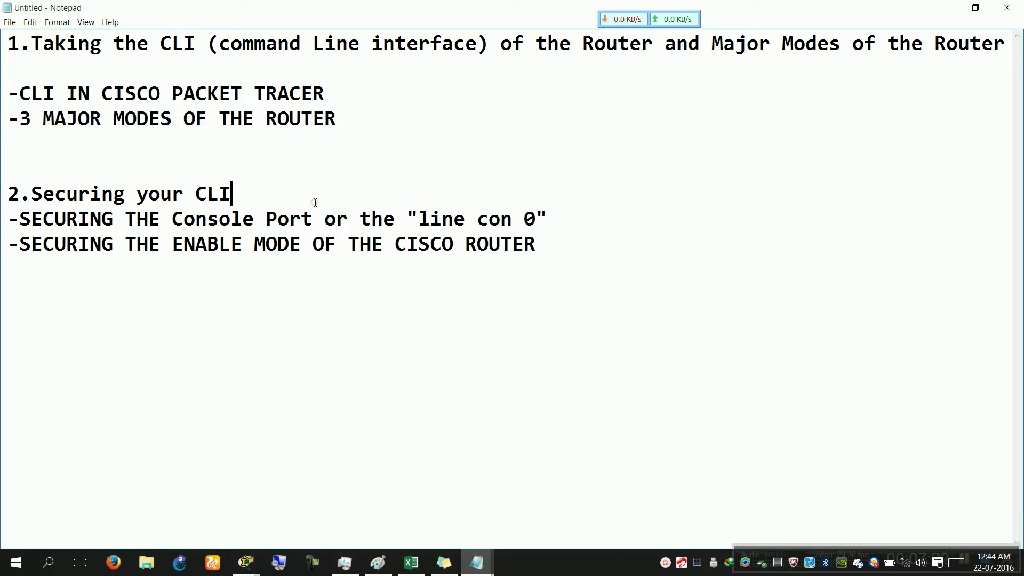
pyautogui.write('()')
pyautogui.write('secure the U')
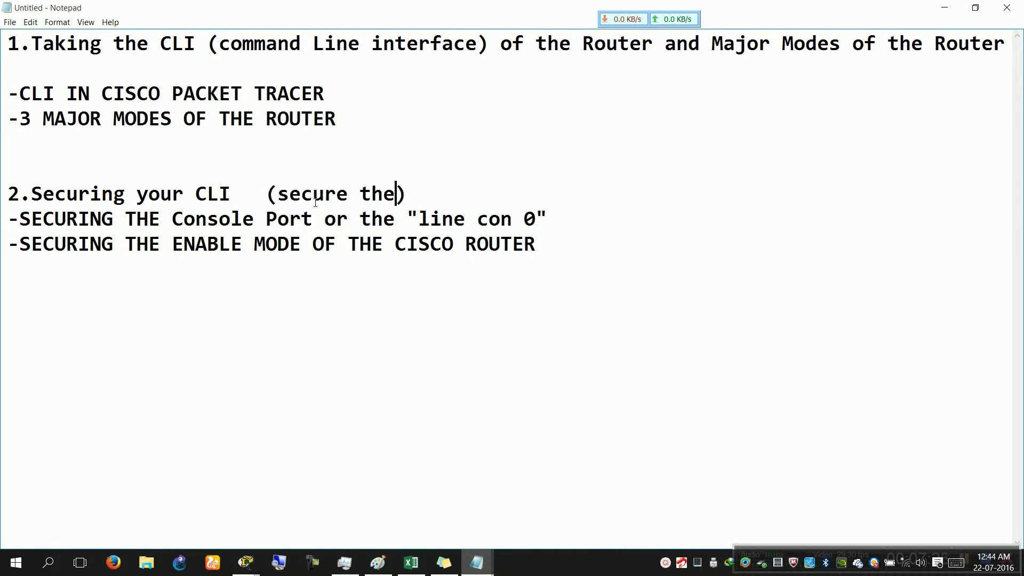
pyautogui.write('SER MODE')
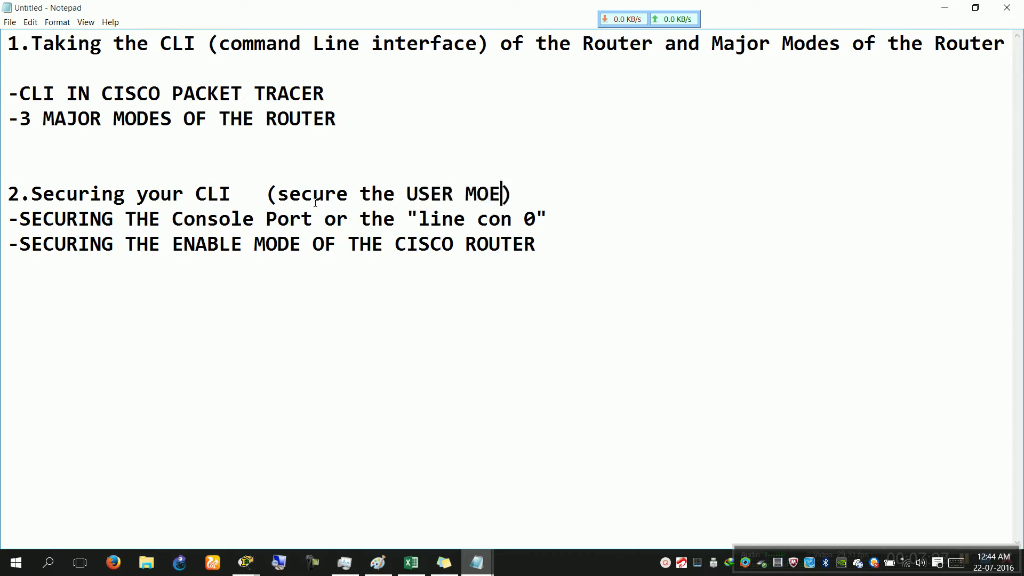
pyautogui.write(' and ')
pyautogui.write('the ENABLE M')
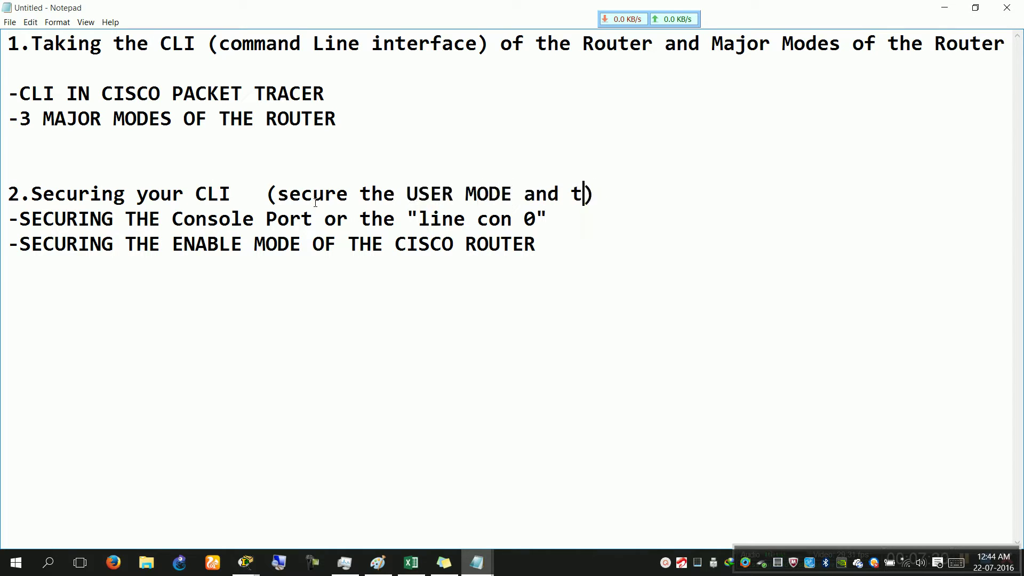
pyautogui.write('ODE')
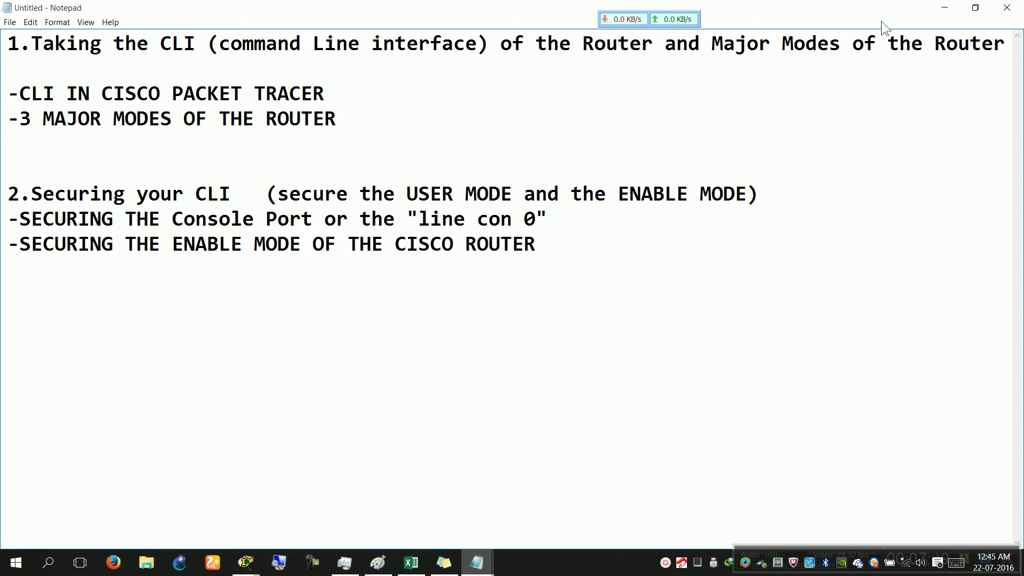
pyautogui.click(945, 8)
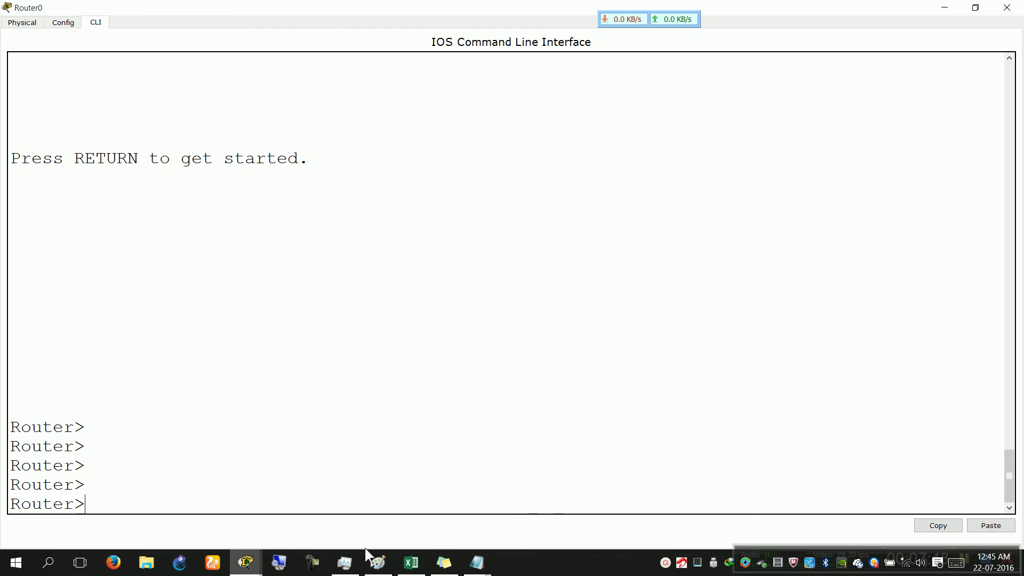
pyautogui.click(667, 563)
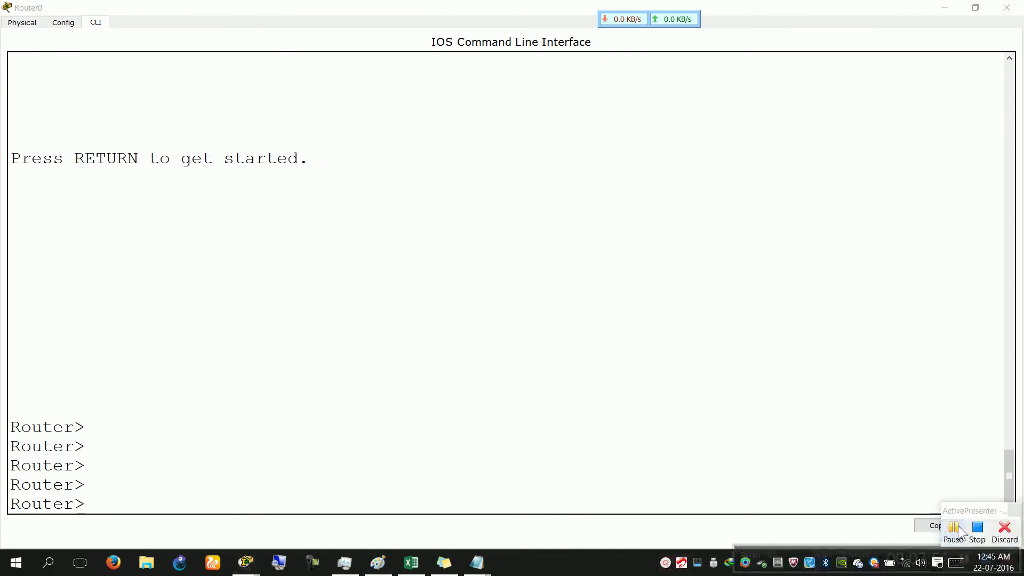